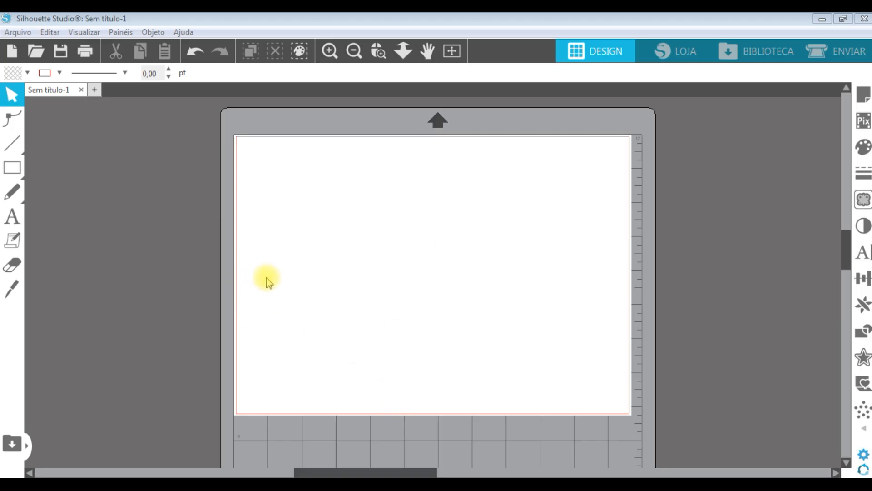
Step: Add the text "Ateliê de Festas Criativas" in 72 pt Algerian and widen its text box to fit one line
{"action": "left_click", "coordinate": [12, 216]}
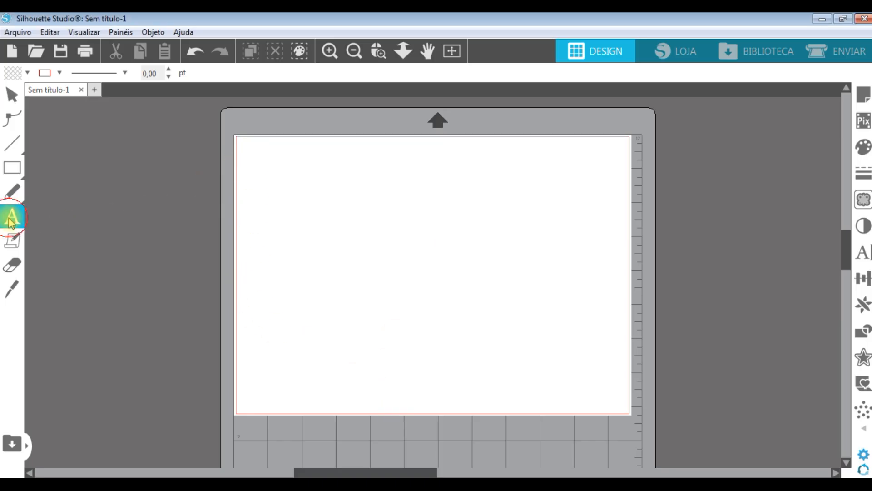
{"action": "left_click", "coordinate": [292, 253]}
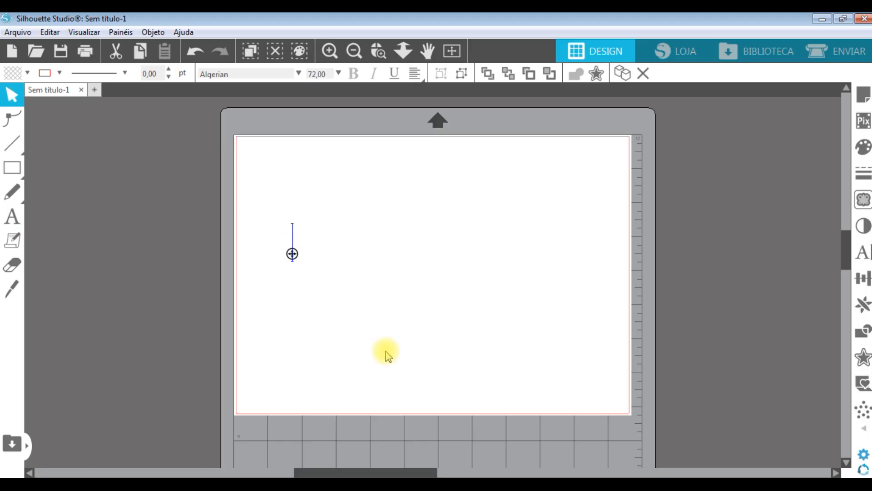
{"action": "type", "text": "ATE"}
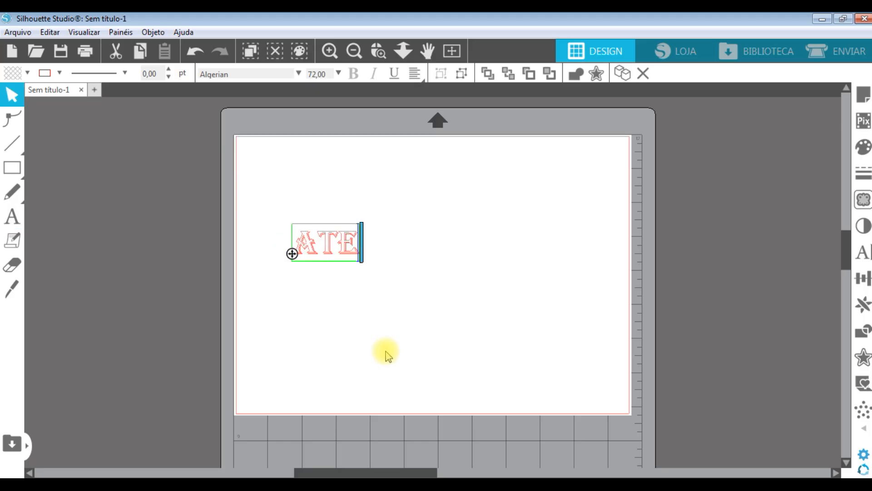
{"action": "type", "text": "LIÊ DE FESTAS"}
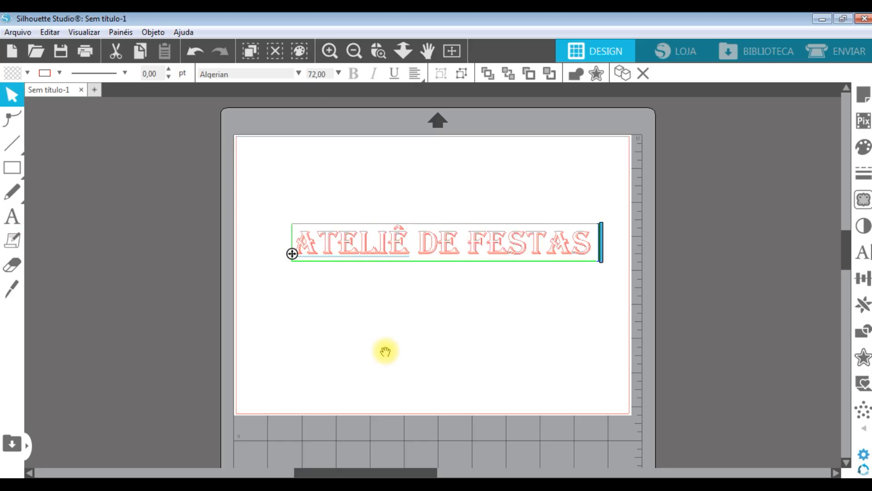
{"action": "key", "text": "Return"}
{"action": "type", "text": "CRIAT"}
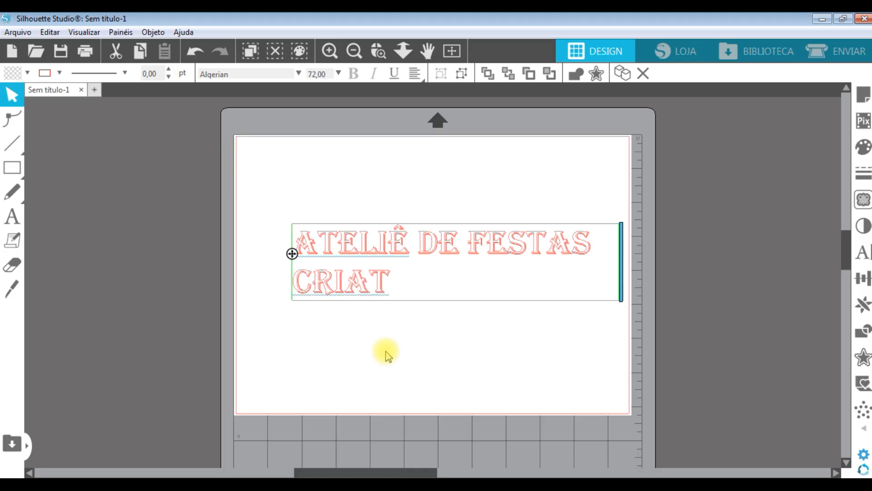
{"action": "type", "text": "IVAS"}
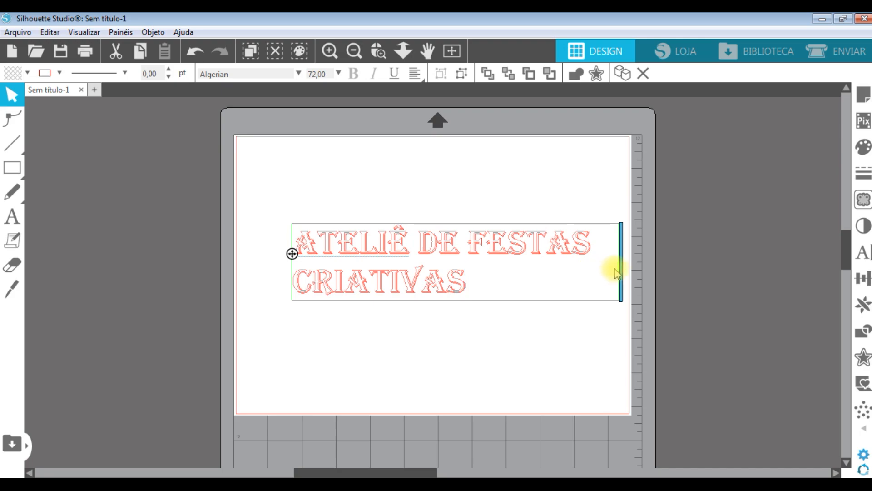
{"action": "left_click_drag", "start_coordinate": [621, 259], "coordinate": [778, 266]}
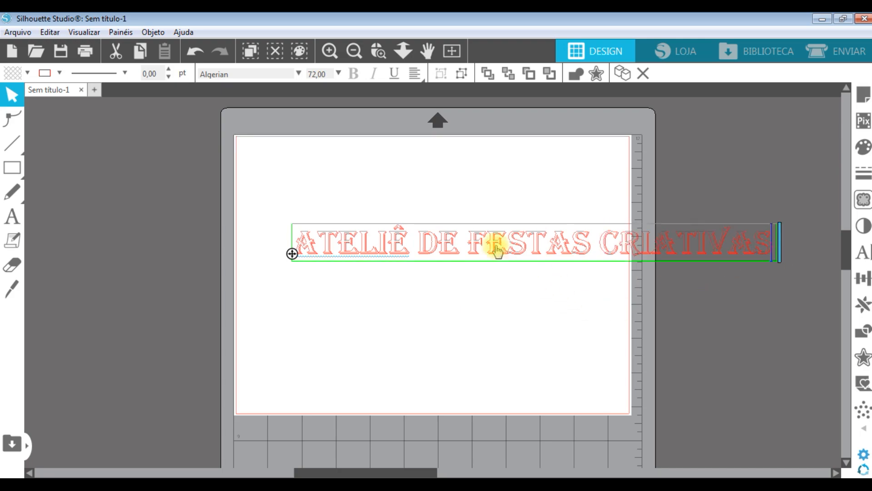
{"action": "left_click", "coordinate": [373, 250]}
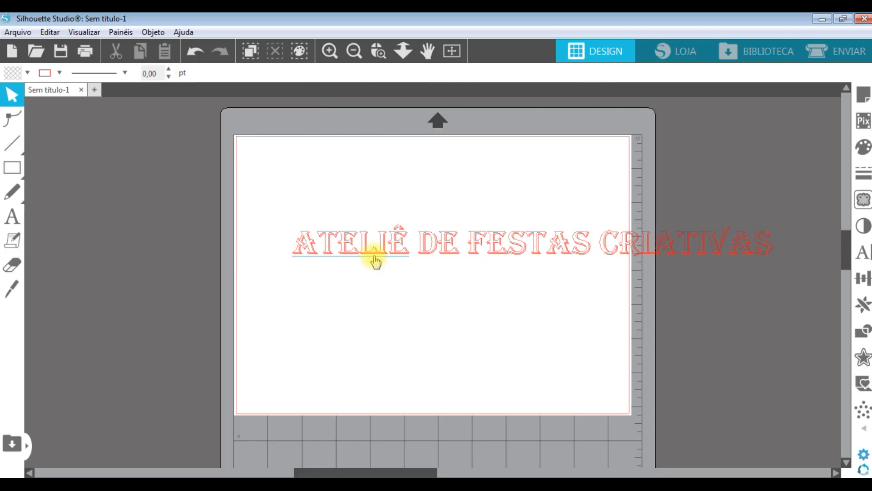
Step: Move the text toward the page's upper left and scale it down to about 27.4 cm wide
{"action": "left_click_drag", "start_coordinate": [346, 232], "coordinate": [263, 211]}
{"action": "left_click", "coordinate": [386, 233]}
{"action": "left_click", "coordinate": [386, 234]}
{"action": "left_click_drag", "start_coordinate": [201, 245], "coordinate": [246, 240]}
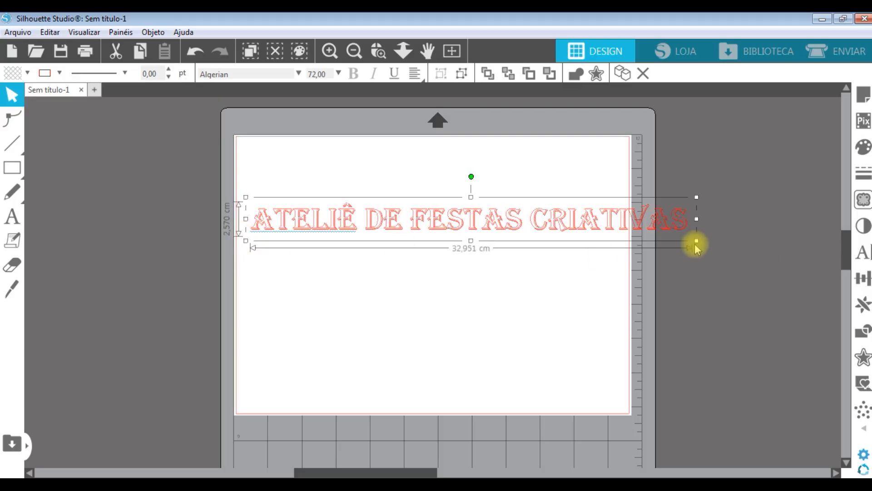
{"action": "left_click_drag", "start_coordinate": [695, 243], "coordinate": [623, 233]}
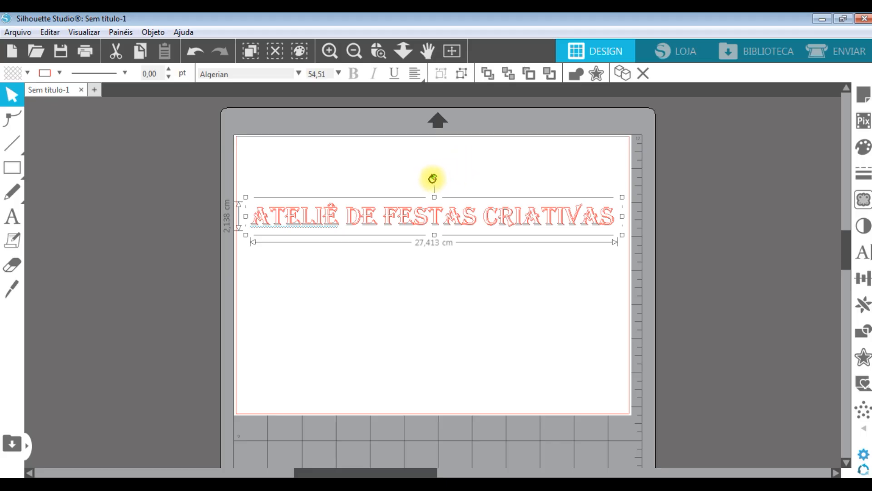
Step: Try rotating the text a quarter turn clockwise and undo the rotation
{"action": "left_click_drag", "start_coordinate": [435, 175], "coordinate": [486, 220]}
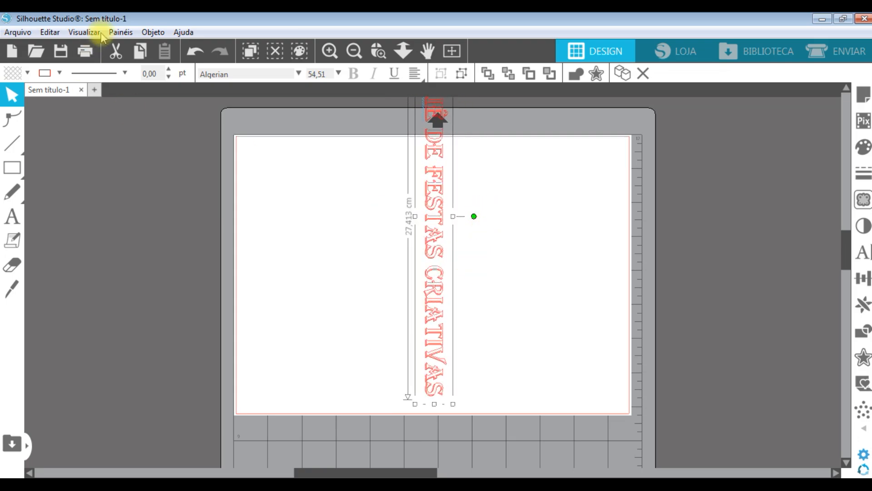
{"action": "left_click", "coordinate": [195, 50]}
{"action": "left_click", "coordinate": [408, 262]}
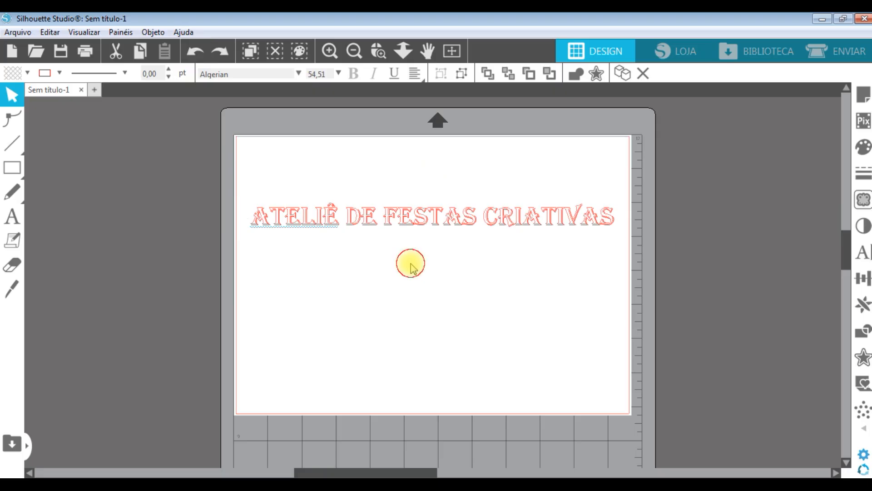
Step: Examine the outlines of the Algerian letters up close and return to the full page
{"action": "left_click", "coordinate": [366, 218]}
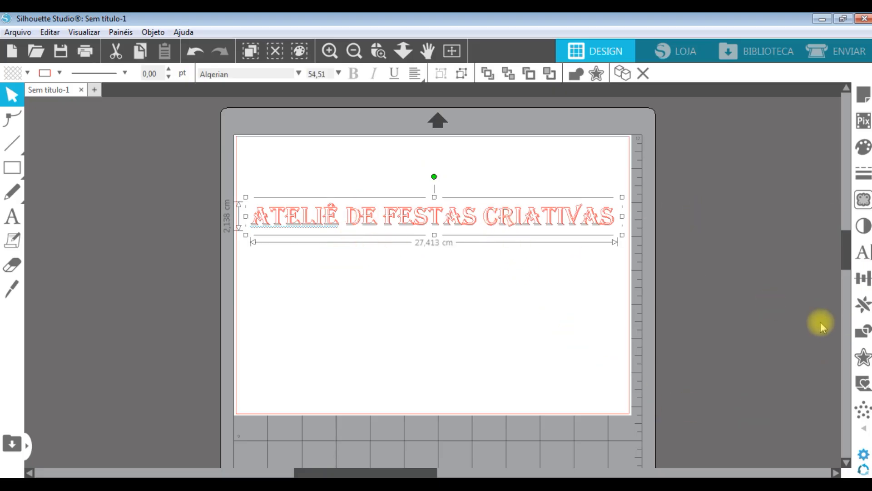
{"action": "left_click", "coordinate": [378, 53]}
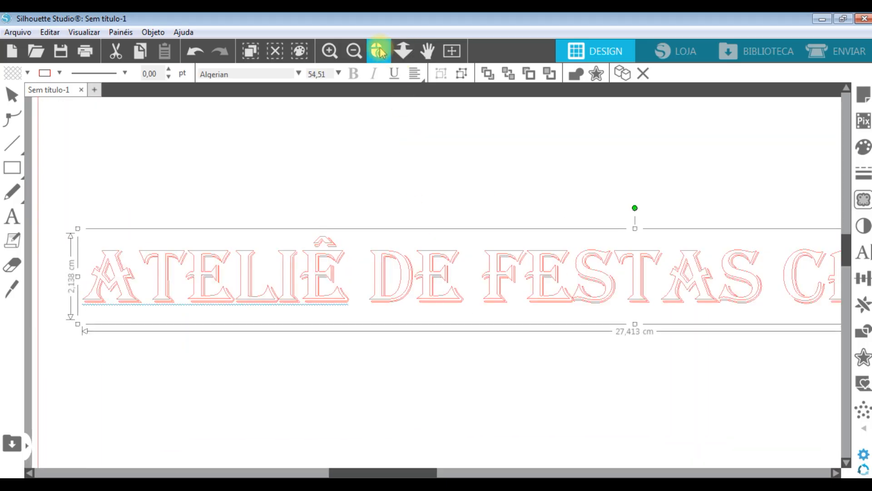
{"action": "left_click", "coordinate": [380, 53]}
{"action": "left_click_drag", "start_coordinate": [365, 228], "coordinate": [491, 331]}
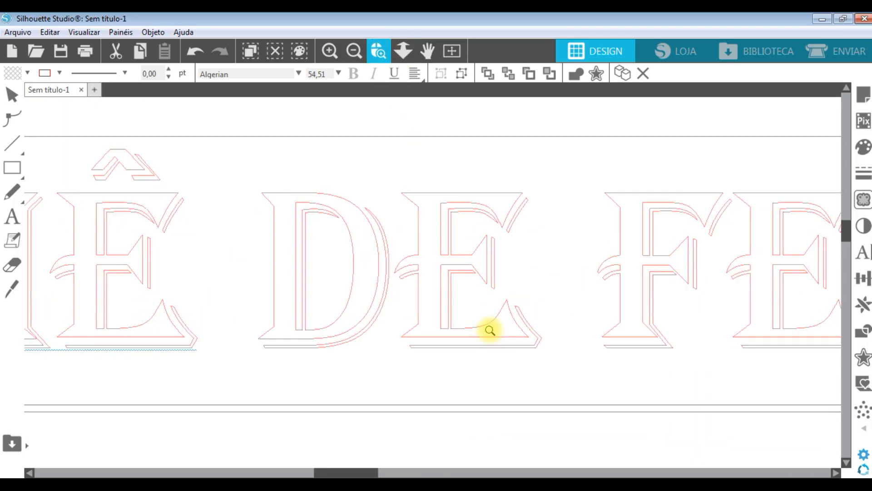
{"action": "left_click", "coordinate": [12, 95]}
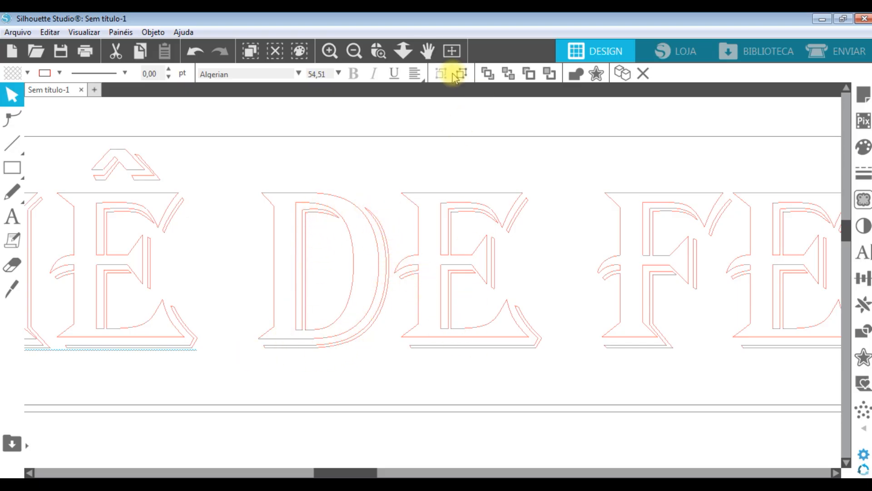
{"action": "left_click", "coordinate": [450, 54]}
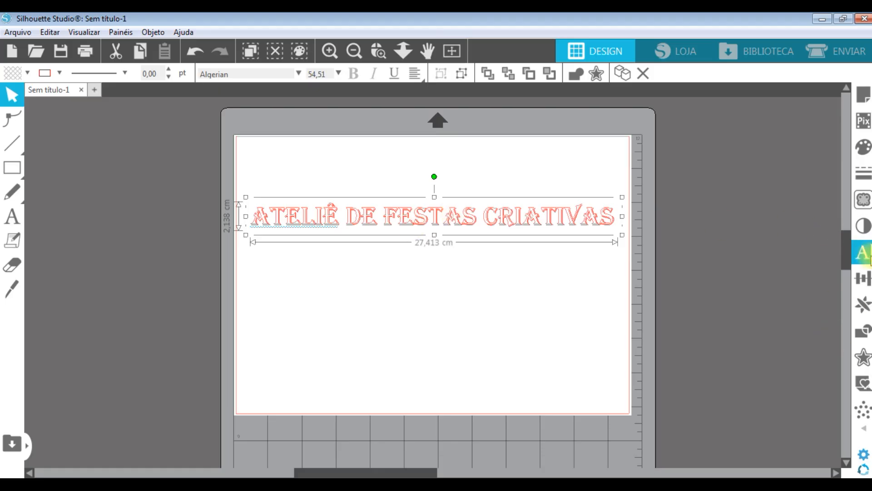
Step: Try the Alex Brush and Agency FB fonts on the text
{"action": "left_click", "coordinate": [862, 255]}
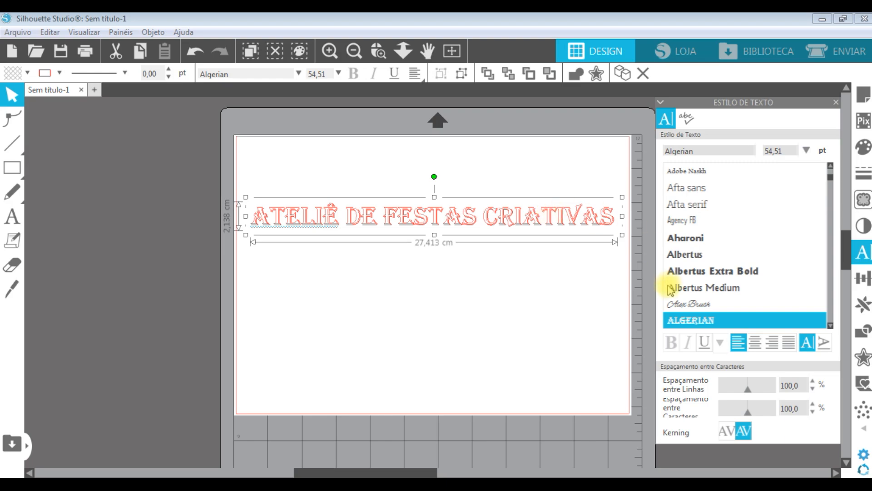
{"action": "left_click", "coordinate": [682, 304]}
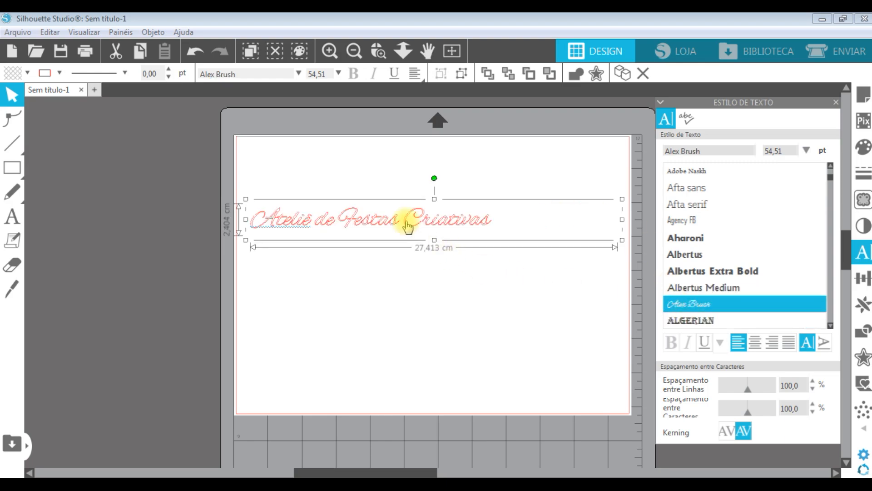
{"action": "left_click", "coordinate": [678, 226]}
{"action": "scroll", "coordinate": [726, 255], "scroll_direction": "down", "scroll_amount": 4}
{"action": "scroll", "coordinate": [716, 261], "scroll_direction": "up", "scroll_amount": 2}
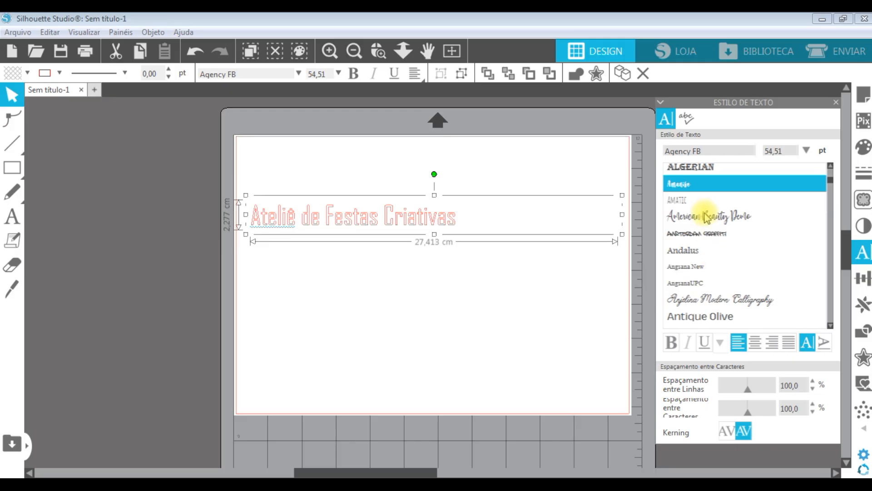
Step: Try the Amatic font on the text and examine its letter outlines up close
{"action": "left_click", "coordinate": [678, 200]}
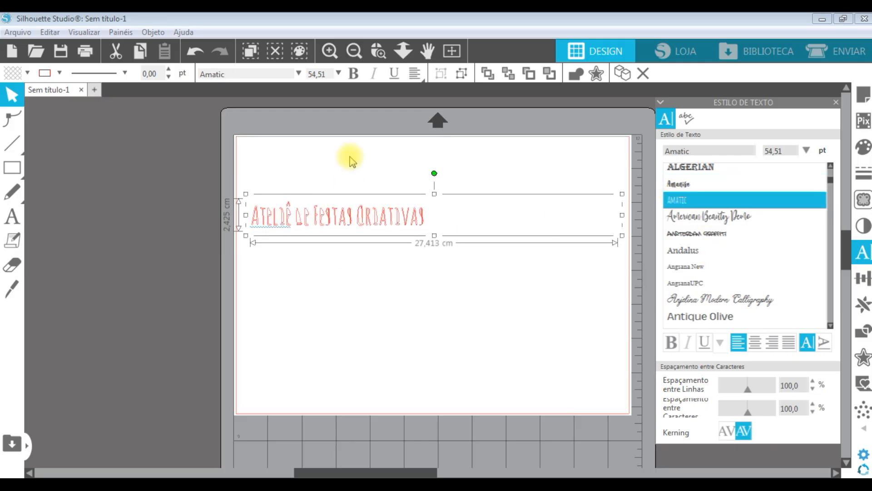
{"action": "left_click", "coordinate": [376, 52]}
{"action": "left_click", "coordinate": [361, 209]}
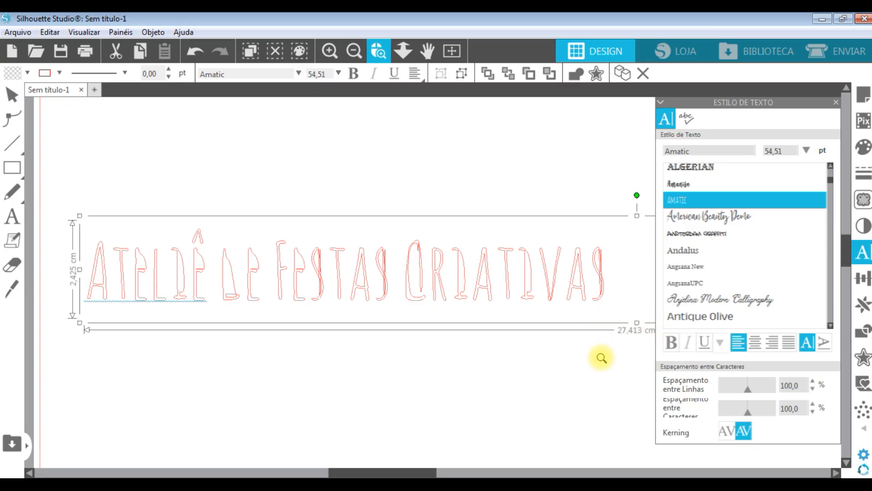
{"action": "left_click", "coordinate": [360, 321]}
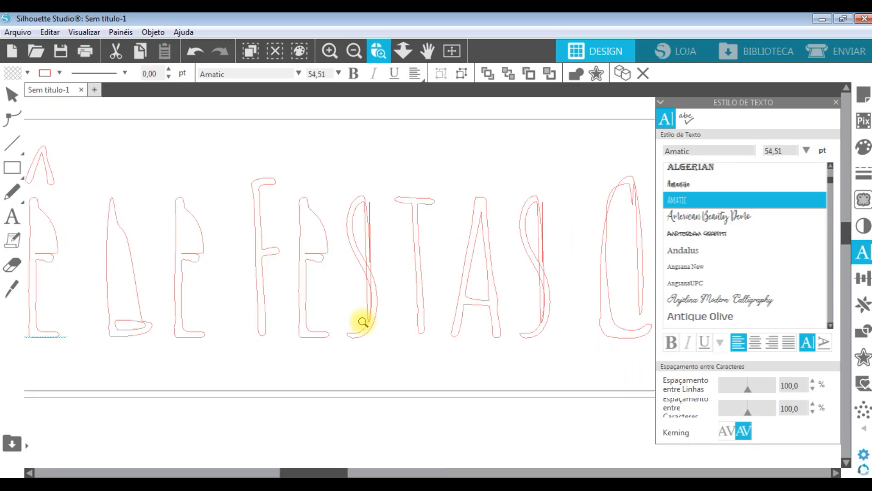
{"action": "left_click", "coordinate": [457, 53]}
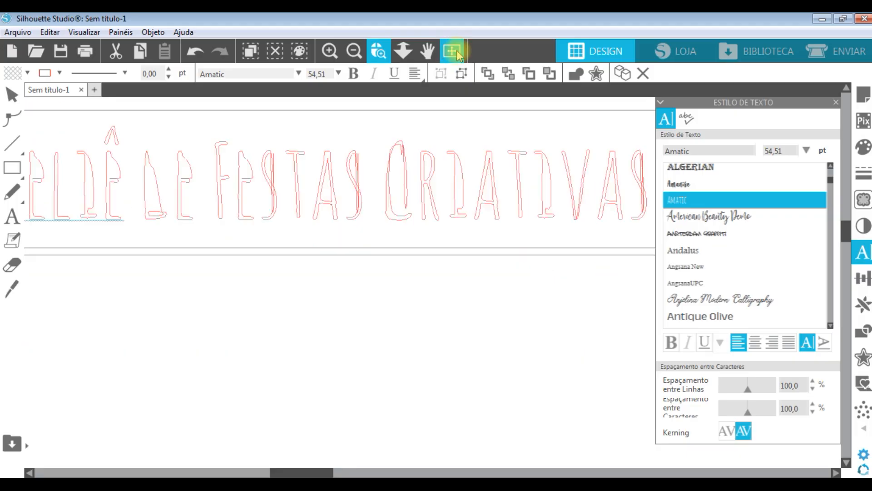
Step: Try the Angsana New, Anjelina Modern Calligraphy and Antique Olive Compact fonts on the text
{"action": "left_click", "coordinate": [703, 271]}
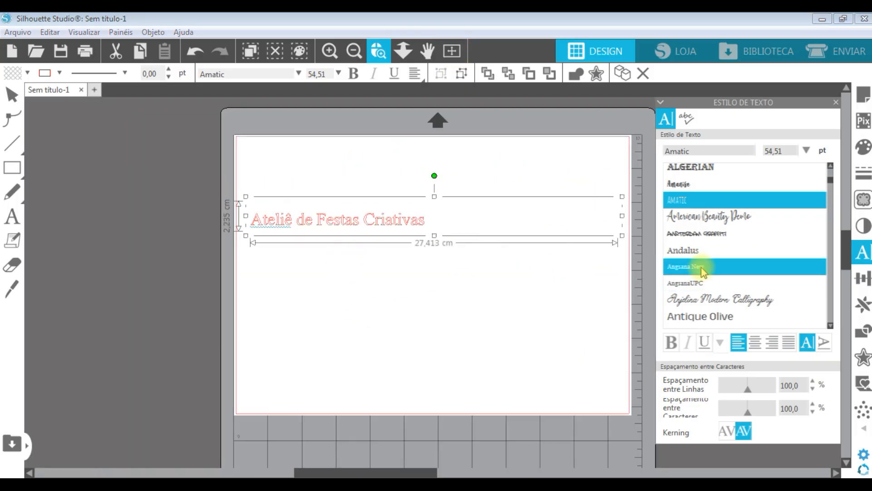
{"action": "left_click", "coordinate": [727, 299]}
{"action": "scroll", "coordinate": [740, 283], "scroll_direction": "down", "scroll_amount": 2}
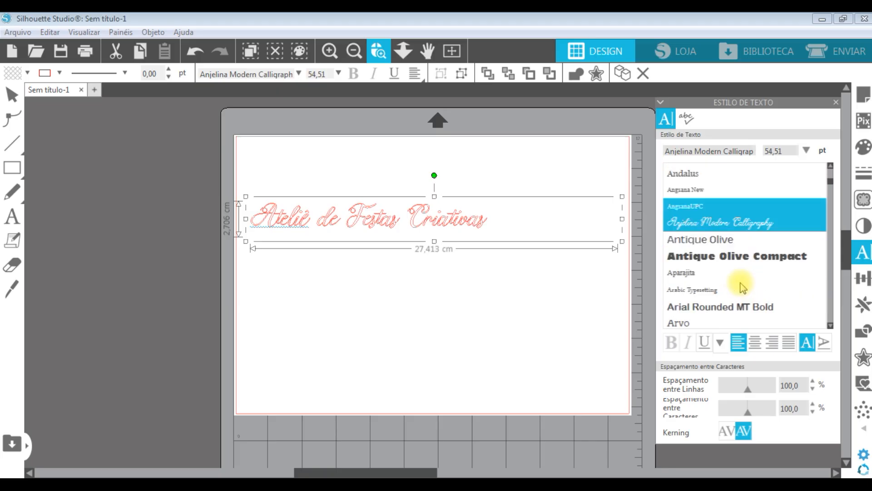
{"action": "left_click", "coordinate": [722, 257]}
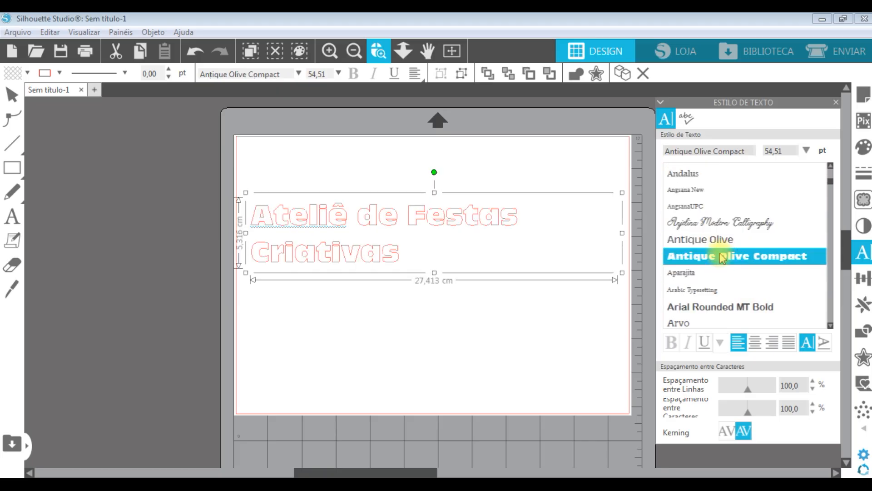
Step: Compare BadaBoom BB with Arvo on the text and set the font to BadaBoom BB
{"action": "scroll", "coordinate": [722, 245], "scroll_direction": "down", "scroll_amount": 3}
{"action": "left_click", "coordinate": [709, 264]}
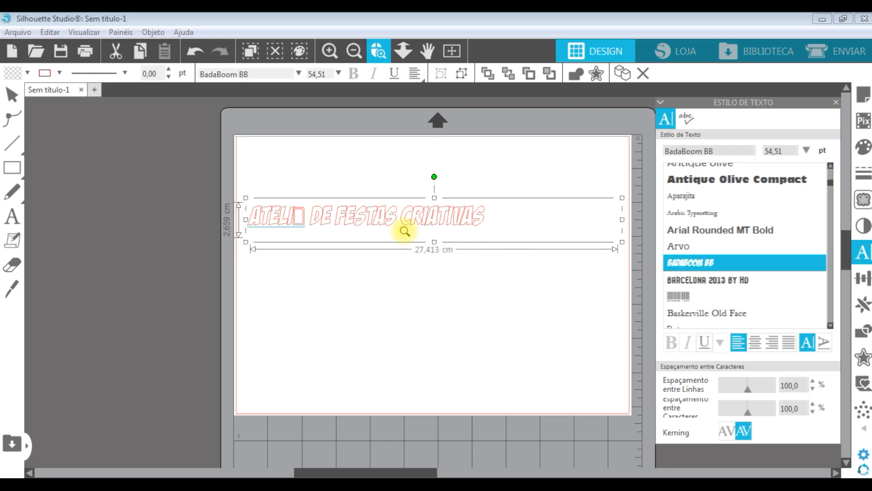
{"action": "left_click", "coordinate": [691, 245]}
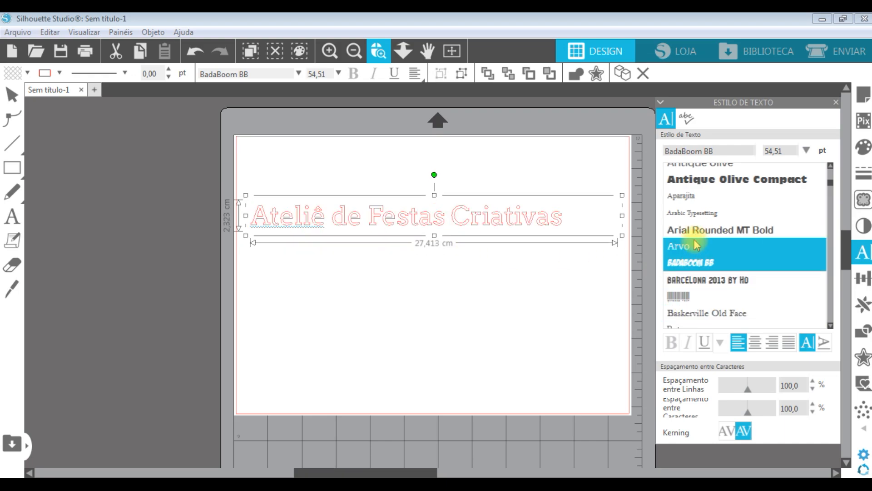
{"action": "left_click", "coordinate": [713, 263]}
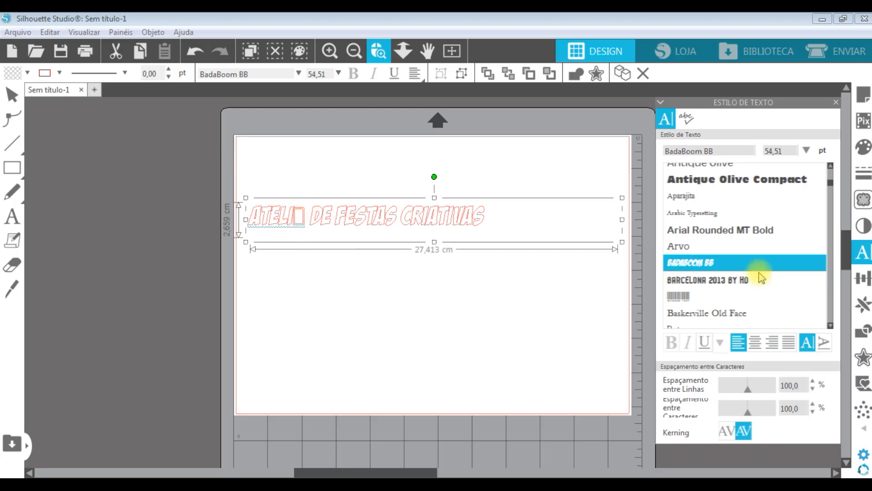
{"action": "scroll", "coordinate": [757, 274], "scroll_direction": "down", "scroll_amount": 1}
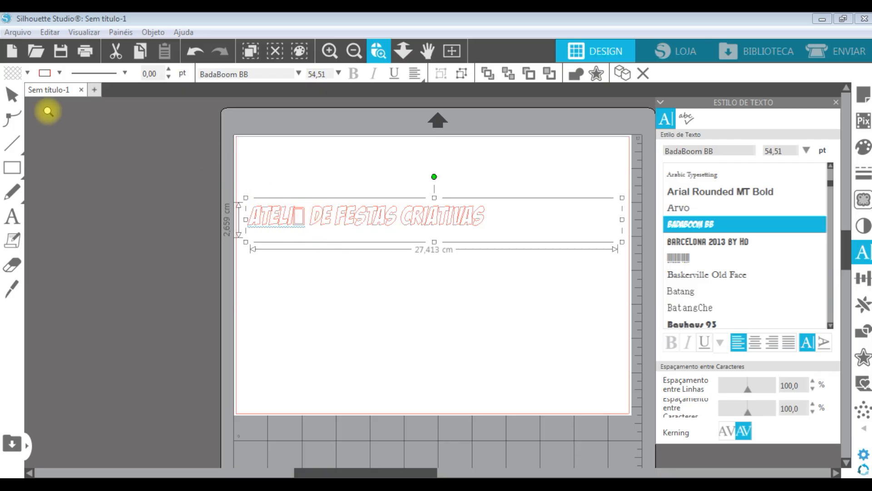
Step: Replace the unsupported "Ê" with a plain "E" so the text reads "ATELIE DE FESTAS CRIATIVAS", and reselect the text
{"action": "left_click", "coordinate": [11, 95]}
{"action": "double_click", "coordinate": [336, 225]}
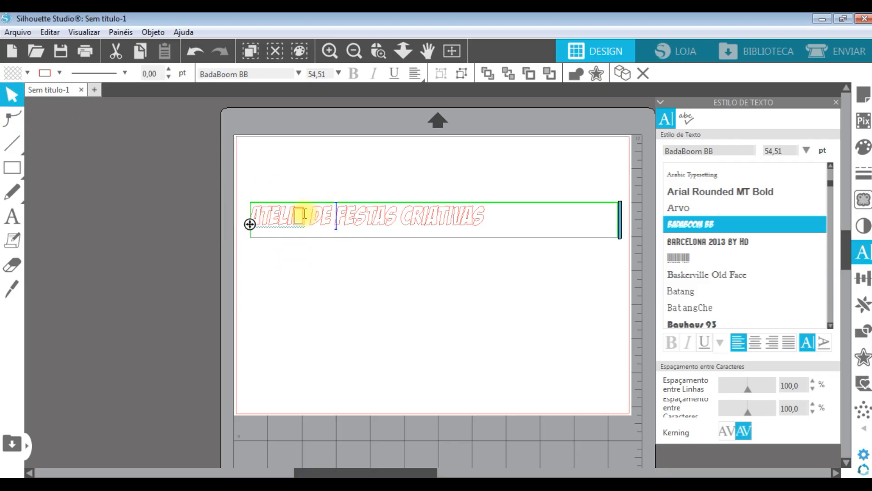
{"action": "type", "text": "E"}
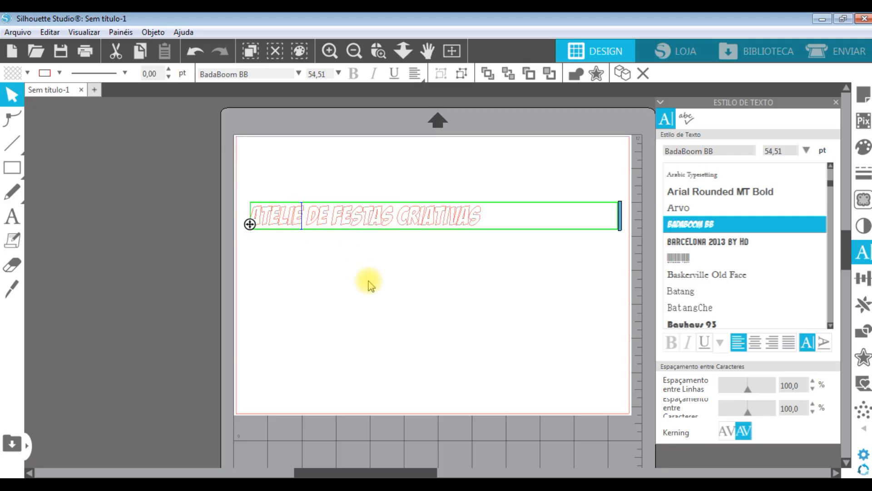
{"action": "left_click", "coordinate": [371, 290]}
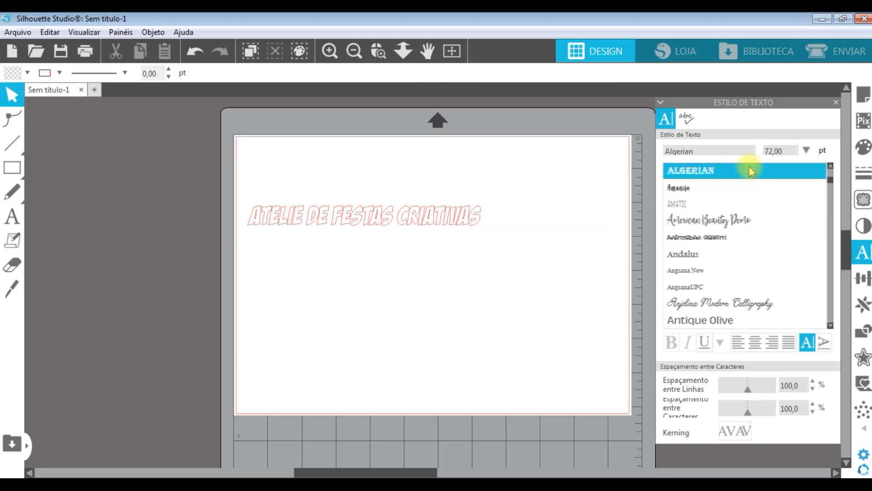
{"action": "left_click", "coordinate": [415, 212]}
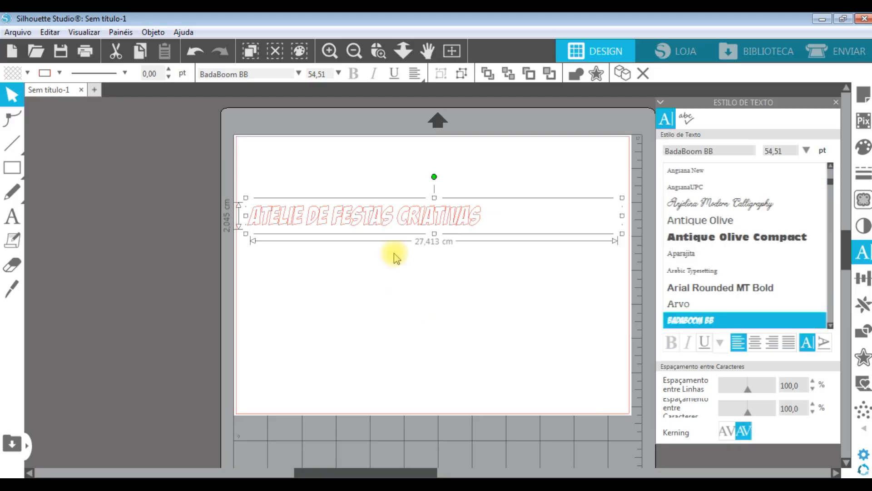
Step: Try the Arvo font on the text and browse the font list for other typefaces
{"action": "left_click", "coordinate": [13, 217]}
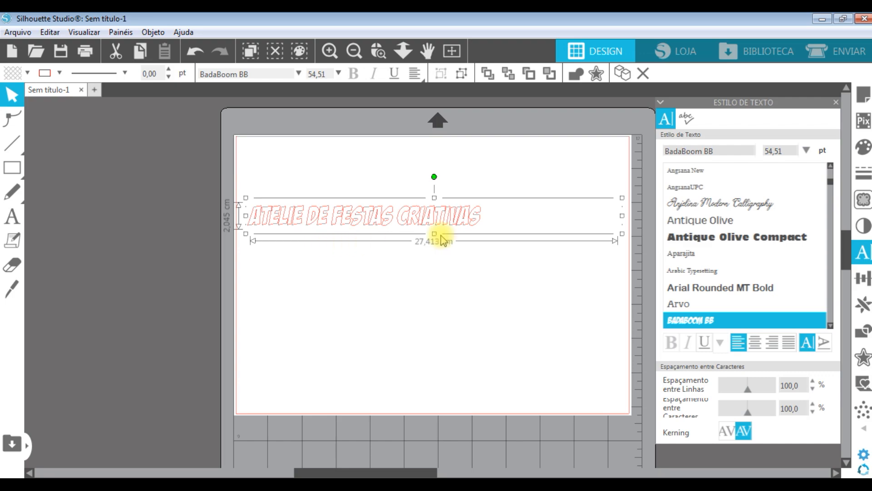
{"action": "left_click", "coordinate": [716, 301]}
{"action": "scroll", "coordinate": [717, 295], "scroll_direction": "down", "scroll_amount": 4}
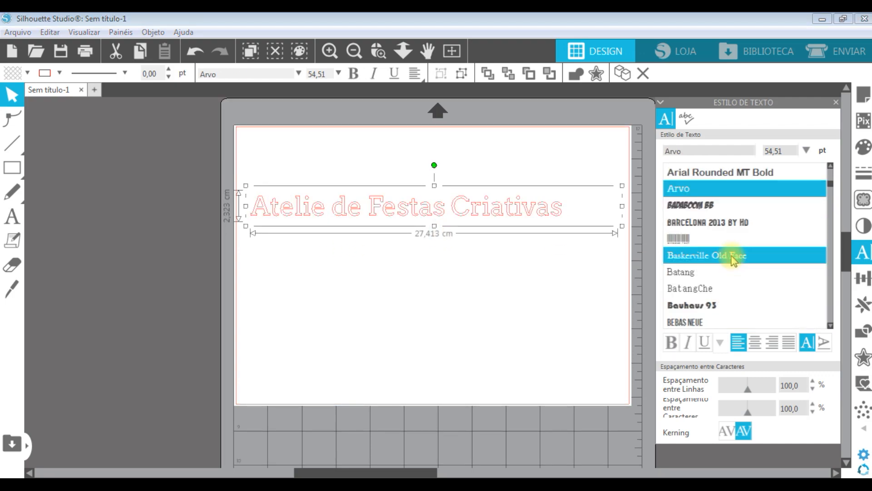
{"action": "scroll", "coordinate": [734, 261], "scroll_direction": "down", "scroll_amount": 3}
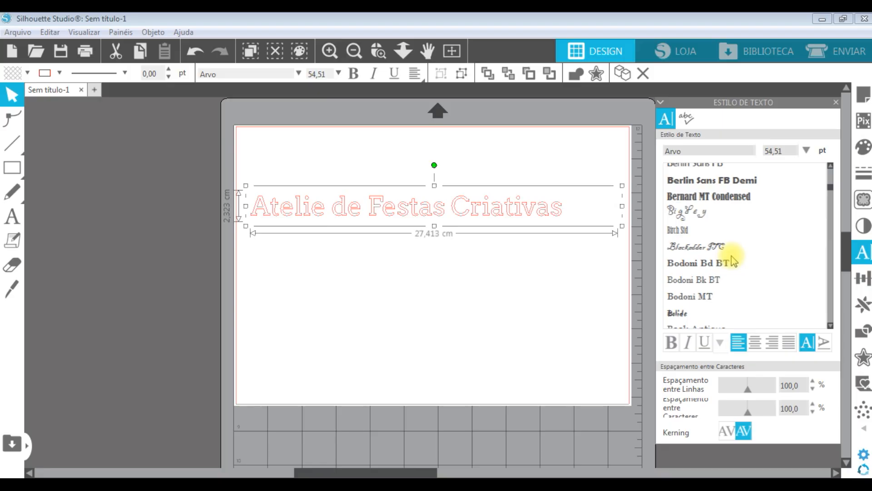
{"action": "scroll", "coordinate": [727, 254], "scroll_direction": "down", "scroll_amount": 4}
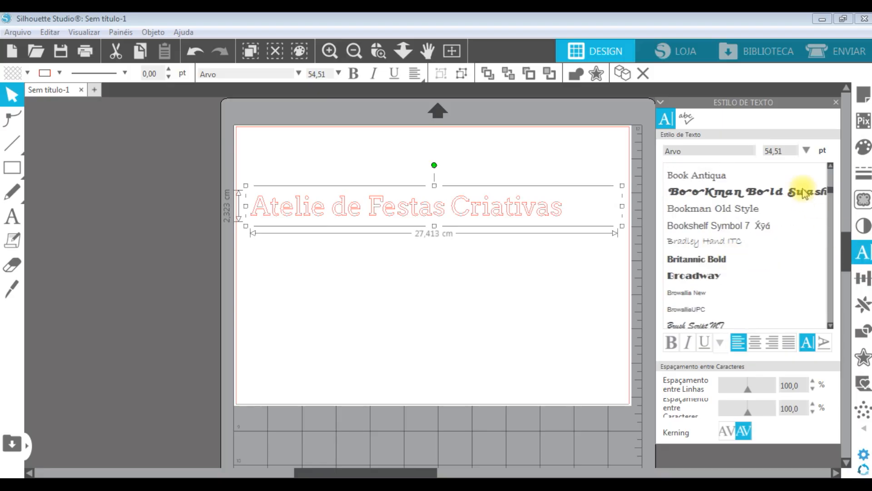
{"action": "left_click_drag", "start_coordinate": [831, 191], "coordinate": [831, 165]}
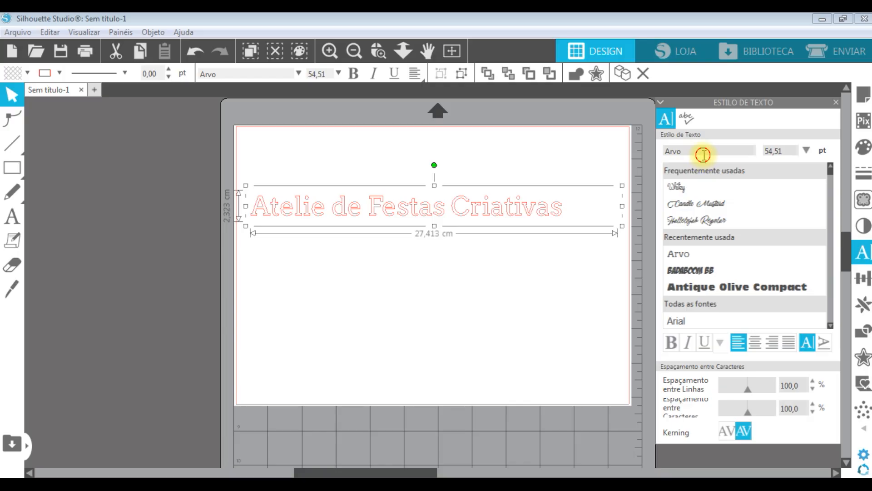
Step: Set the text's font to Siry and enlarge it proportionally to about 69 pt so it nearly spans the page
{"action": "type", "text": "siry"}
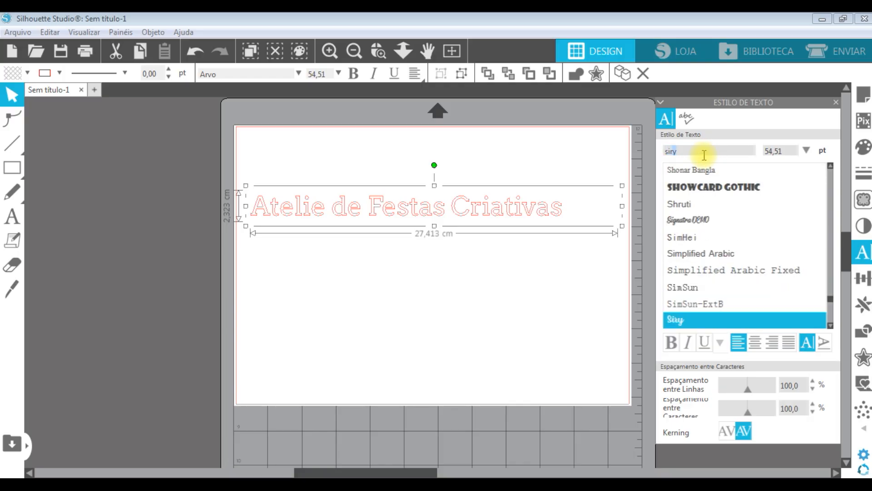
{"action": "key", "text": "Return"}
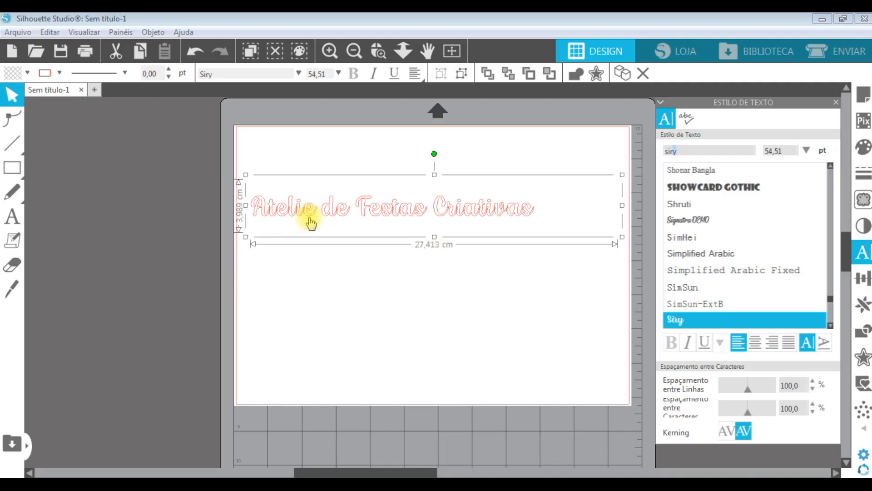
{"action": "left_click", "coordinate": [496, 317]}
{"action": "left_click", "coordinate": [516, 206]}
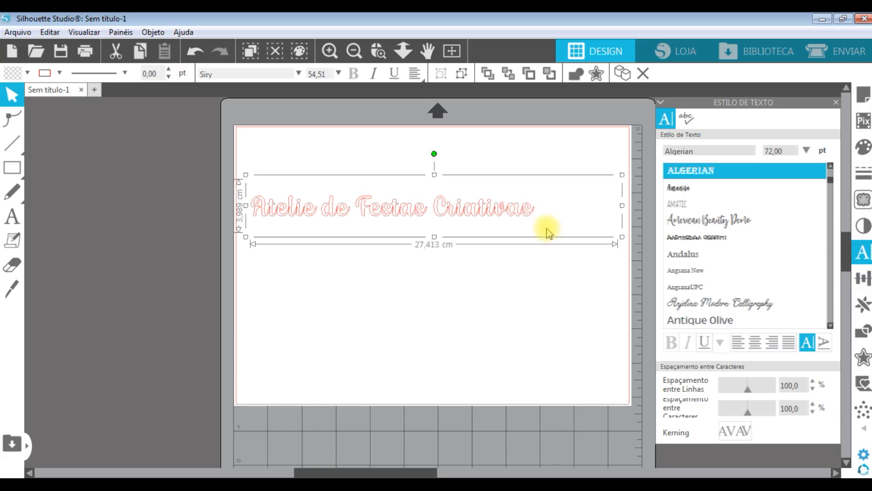
{"action": "left_click_drag", "start_coordinate": [623, 237], "coordinate": [720, 273]}
{"action": "left_click", "coordinate": [335, 289]}
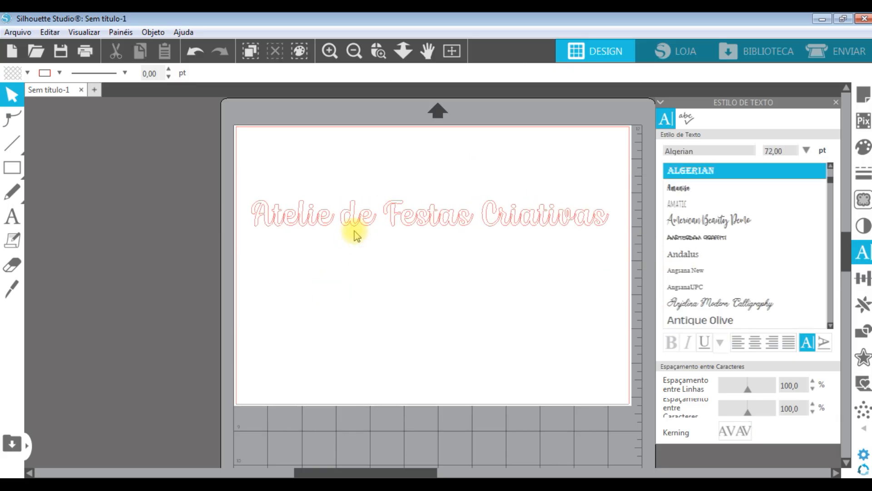
Step: Replace the final "e" of "Atelie" with "ê" so the text reads "Ateliê de Festas Criativas", and reselect the text
{"action": "left_click", "coordinate": [341, 222]}
{"action": "double_click", "coordinate": [332, 224]}
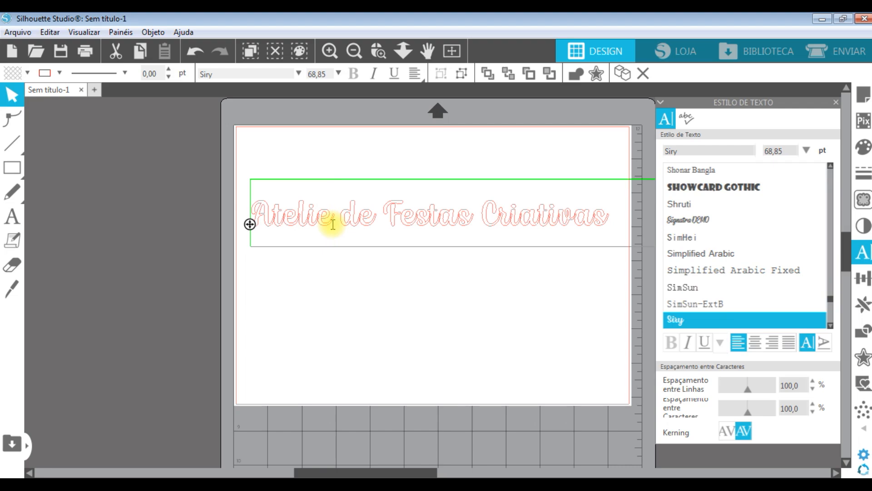
{"action": "key", "text": "BackSpace"}
{"action": "type", "text": "ê"}
{"action": "left_click", "coordinate": [389, 268]}
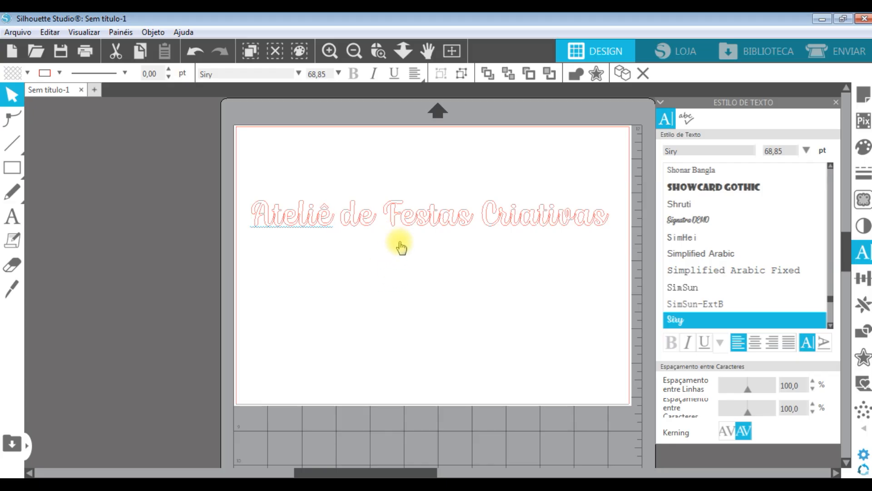
{"action": "left_click", "coordinate": [438, 227]}
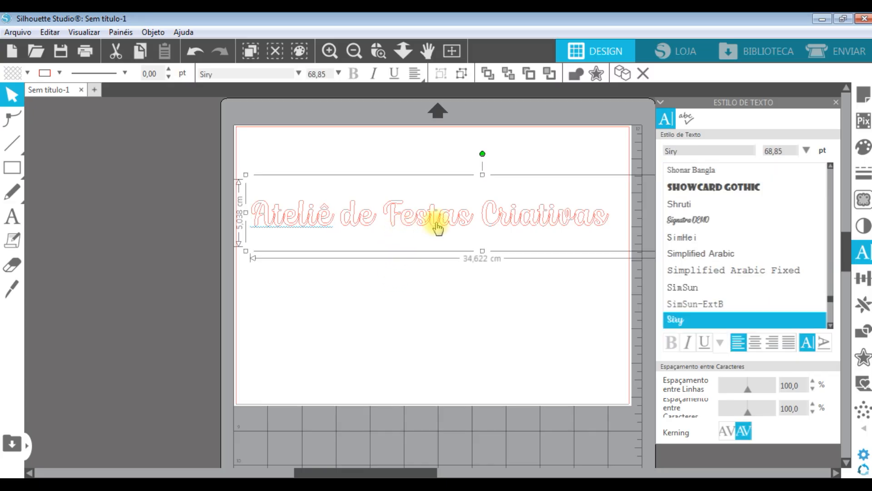
Step: Weld the overlapping letters of the whole text with the Fundir operation
{"action": "left_click", "coordinate": [835, 104]}
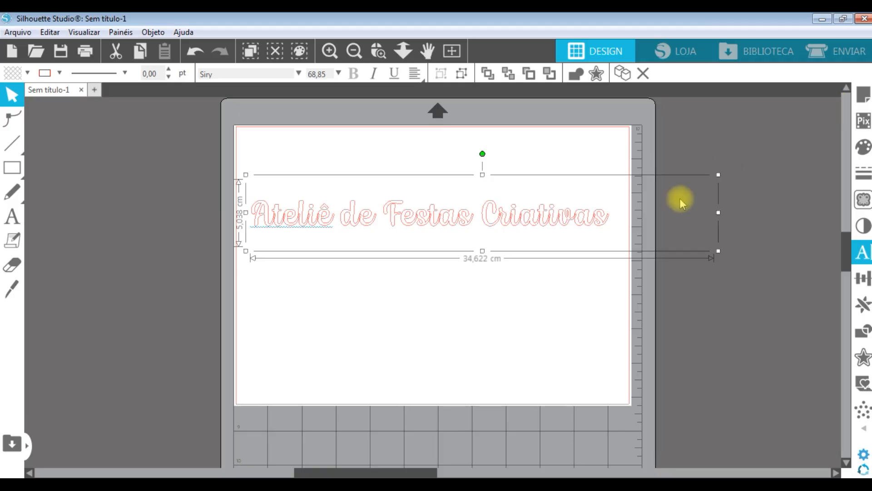
{"action": "right_click", "coordinate": [505, 224]}
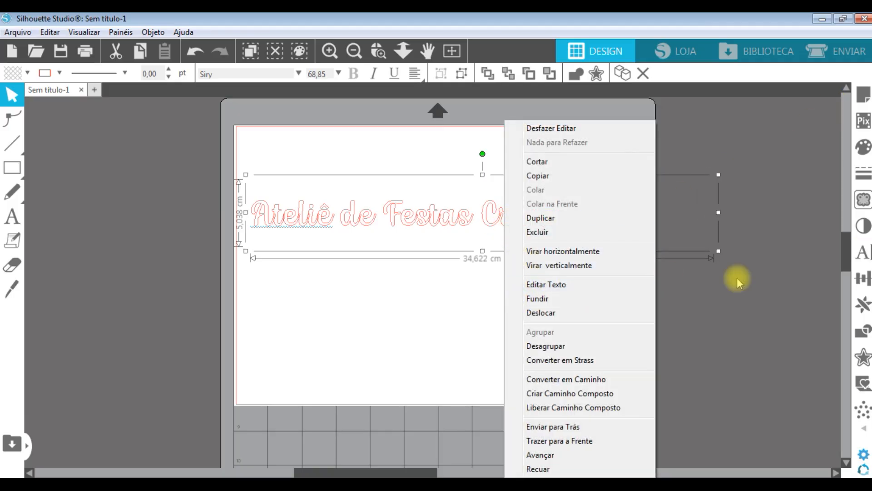
{"action": "left_click", "coordinate": [863, 330]}
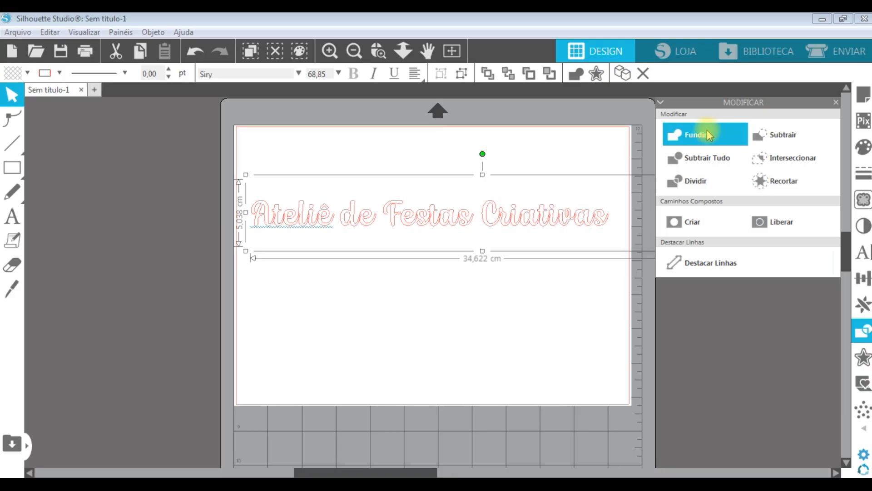
{"action": "left_click", "coordinate": [690, 136]}
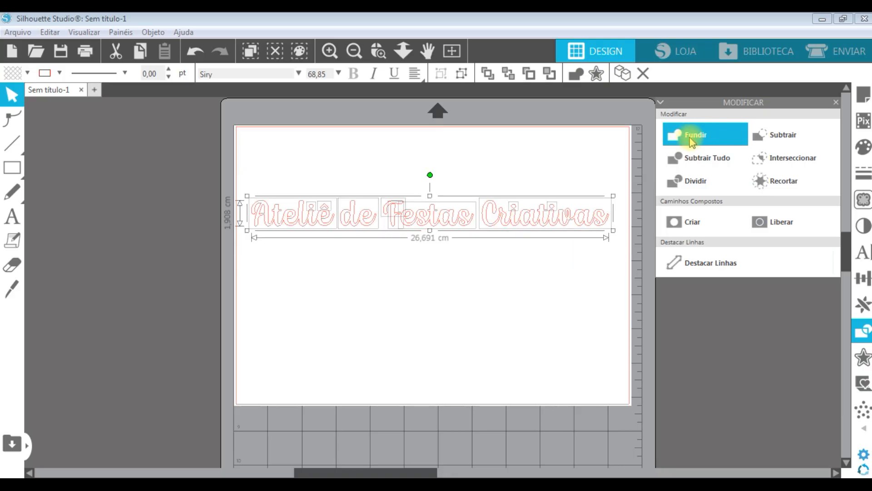
{"action": "left_click", "coordinate": [835, 102]}
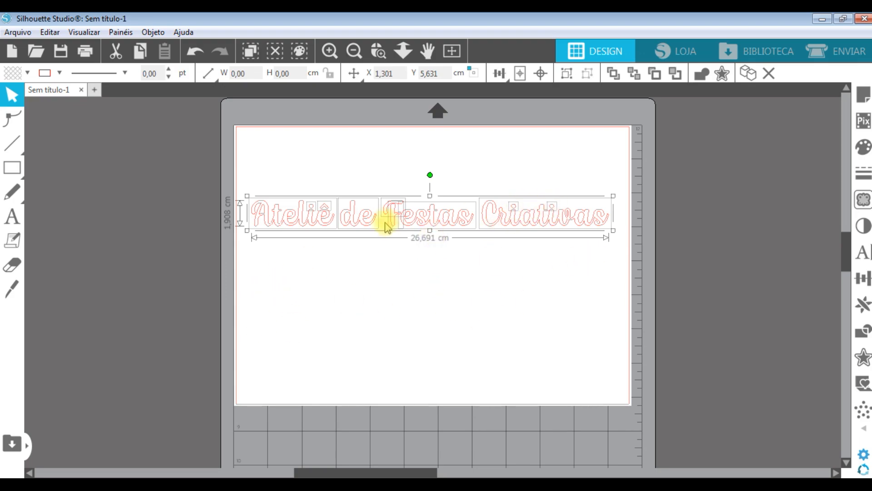
Step: Lower the dot of the "i" in "Ateliê" until it overlaps the letter, and weld it to the word
{"action": "left_click", "coordinate": [356, 260]}
{"action": "left_click", "coordinate": [378, 50]}
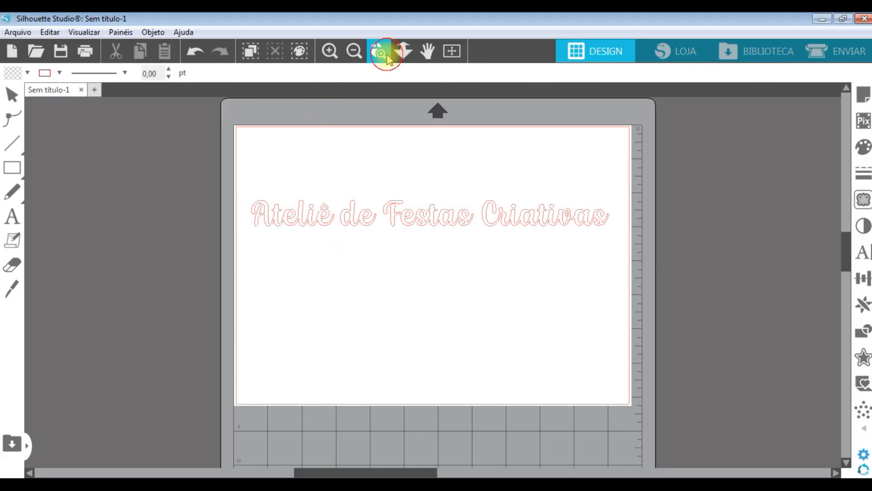
{"action": "left_click_drag", "start_coordinate": [263, 186], "coordinate": [375, 233]}
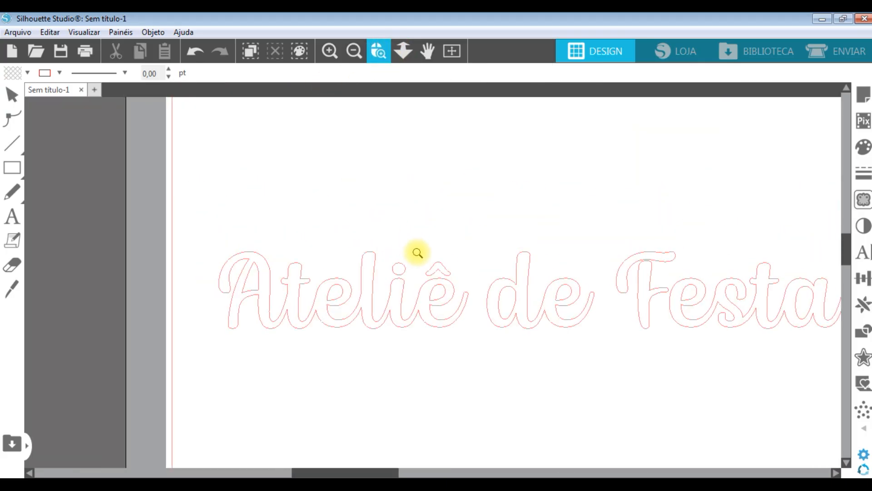
{"action": "left_click", "coordinate": [11, 94]}
{"action": "left_click", "coordinate": [403, 275]}
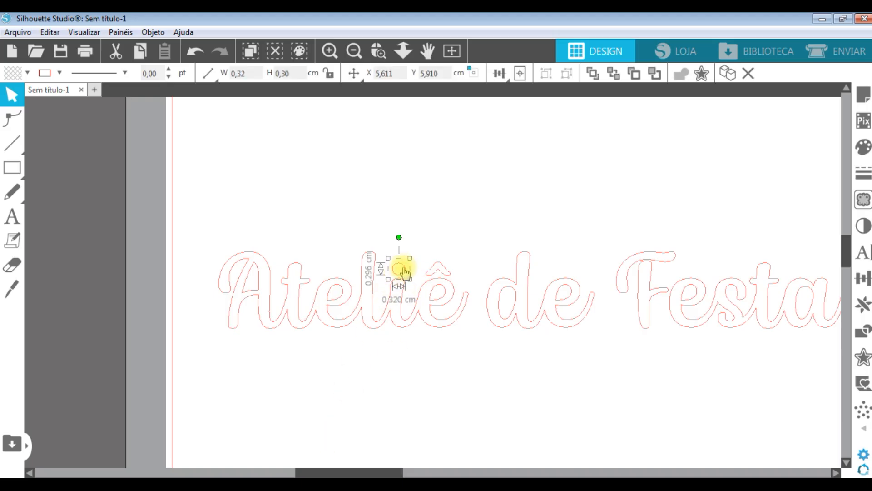
{"action": "left_click_drag", "start_coordinate": [406, 271], "coordinate": [404, 272]}
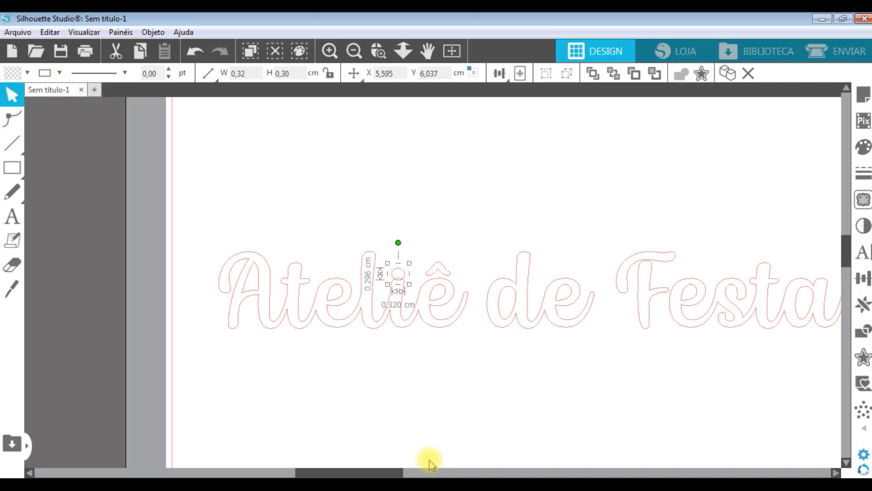
{"action": "left_click", "coordinate": [401, 380]}
{"action": "left_click", "coordinate": [380, 296]}
{"action": "right_click", "coordinate": [402, 281]}
{"action": "left_click", "coordinate": [432, 314]}
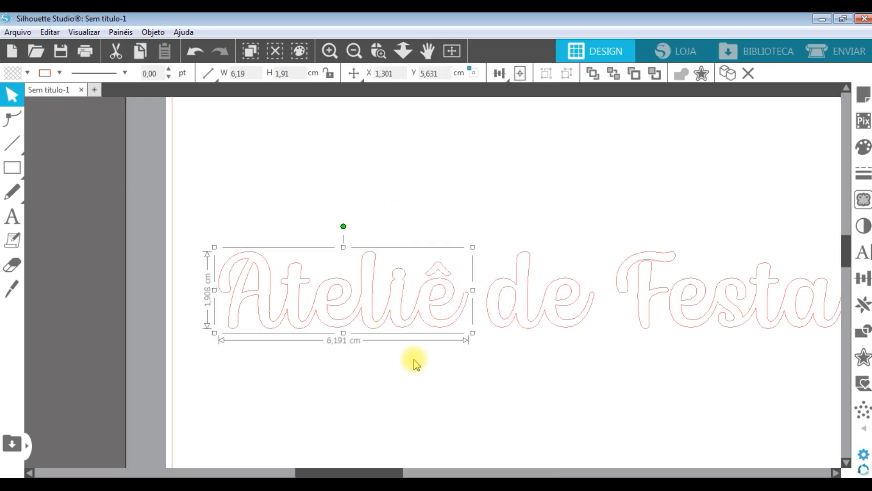
{"action": "left_click", "coordinate": [403, 347]}
Step: Tilt the circumflex of "Ateliê" slightly counterclockwise, lower it onto the "e", and weld it to the word
{"action": "left_click", "coordinate": [442, 271]}
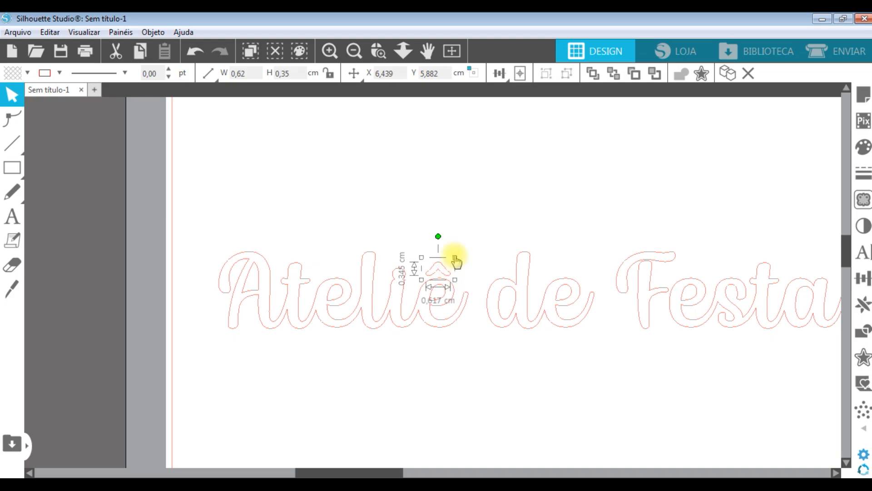
{"action": "left_click_drag", "start_coordinate": [437, 237], "coordinate": [488, 230]}
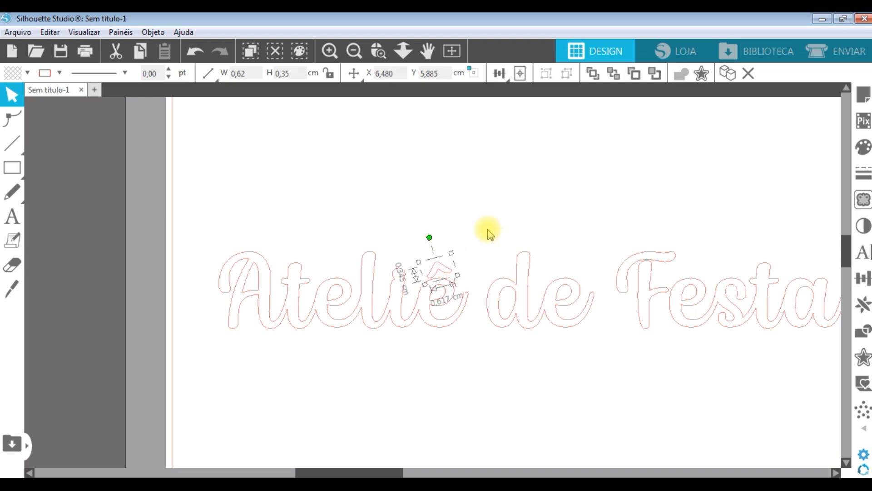
{"action": "left_click", "coordinate": [489, 229]}
{"action": "left_click", "coordinate": [448, 267]}
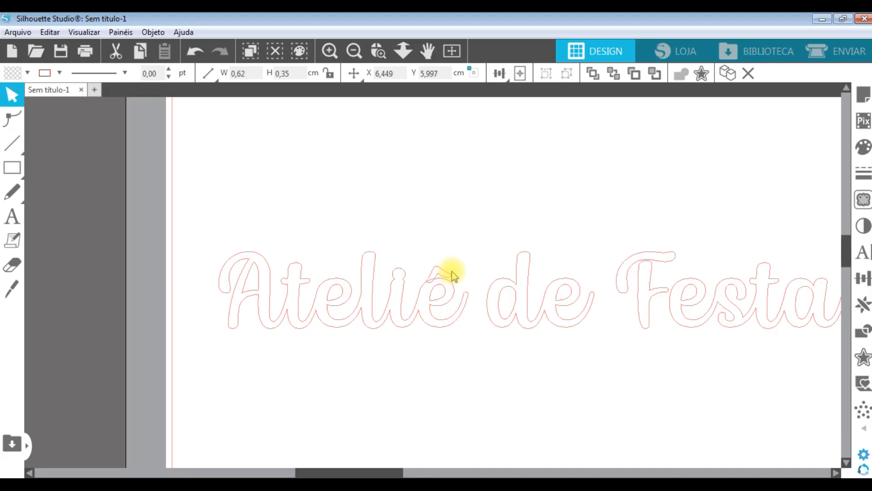
{"action": "left_click", "coordinate": [432, 302], "text": "shift"}
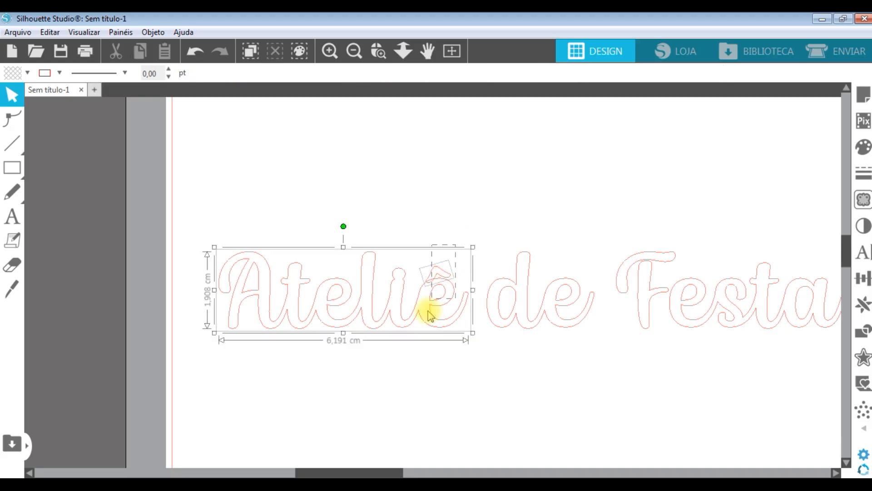
{"action": "right_click", "coordinate": [433, 287]}
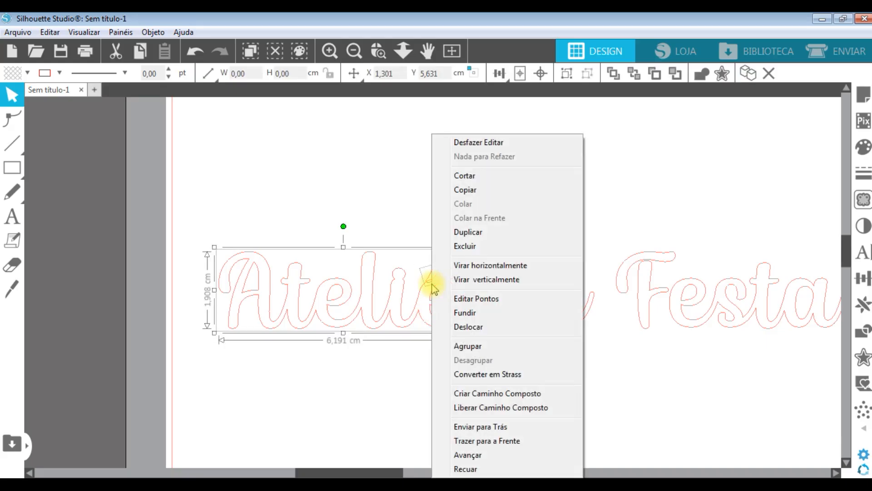
{"action": "left_click", "coordinate": [462, 312]}
{"action": "left_click", "coordinate": [455, 397]}
Step: Move the top stroke of the "F" in "Festas" onto its stem and weld the pieces
{"action": "left_click_drag", "start_coordinate": [384, 475], "coordinate": [449, 471]}
{"action": "left_click", "coordinate": [412, 262]}
{"action": "left_click_drag", "start_coordinate": [411, 263], "coordinate": [415, 266]}
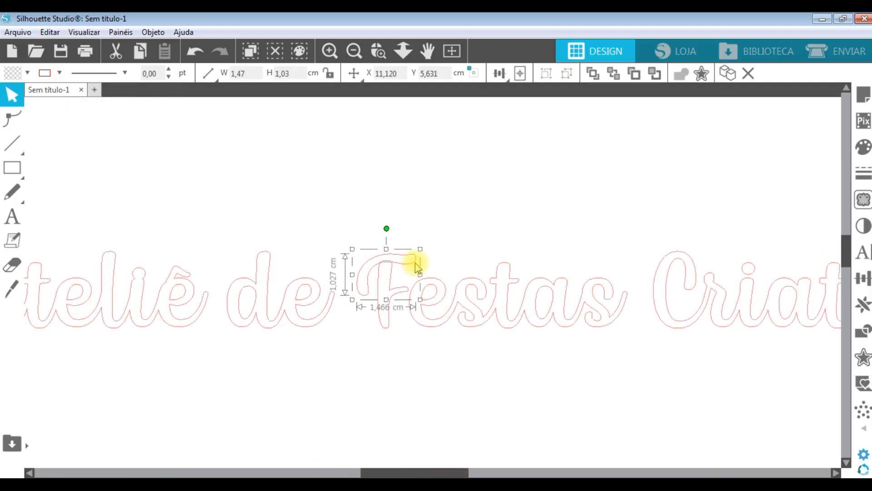
{"action": "left_click", "coordinate": [437, 227]}
{"action": "left_click", "coordinate": [384, 295]}
{"action": "right_click", "coordinate": [406, 309]}
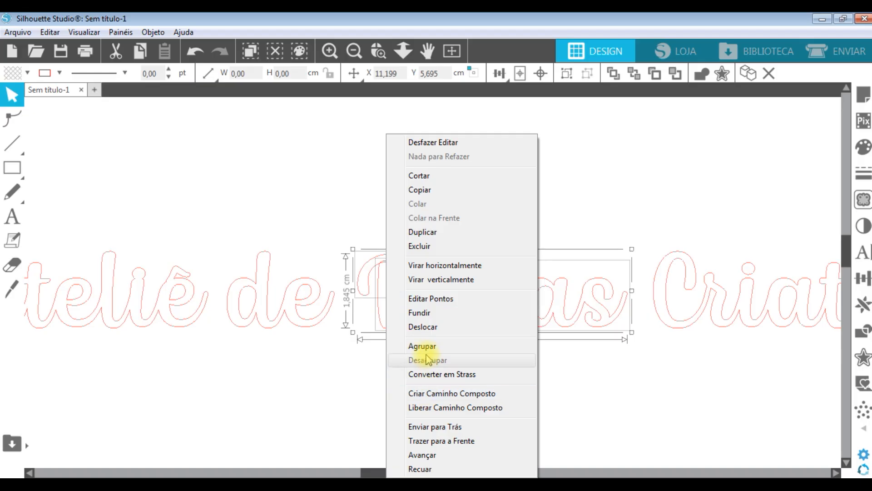
{"action": "left_click", "coordinate": [422, 312]}
{"action": "left_click", "coordinate": [441, 409]}
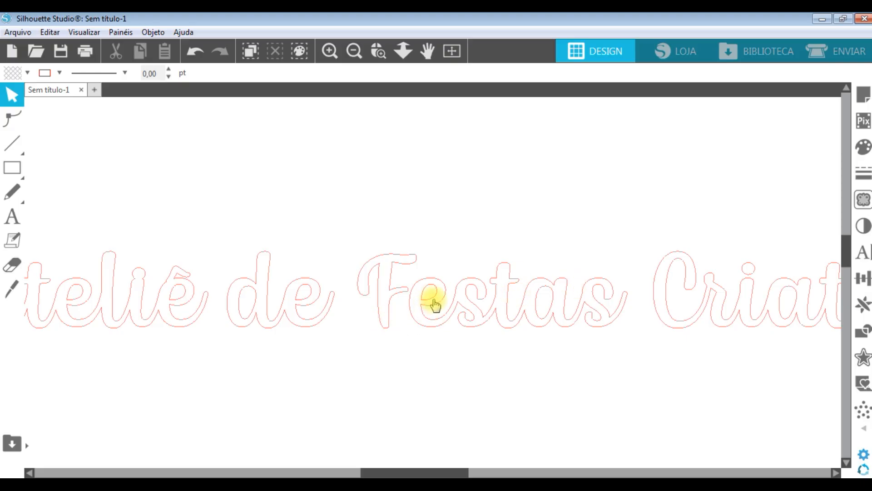
Step: Shift "estas" closer so it overlaps the "F", and weld both parts into one word
{"action": "left_click", "coordinate": [425, 298]}
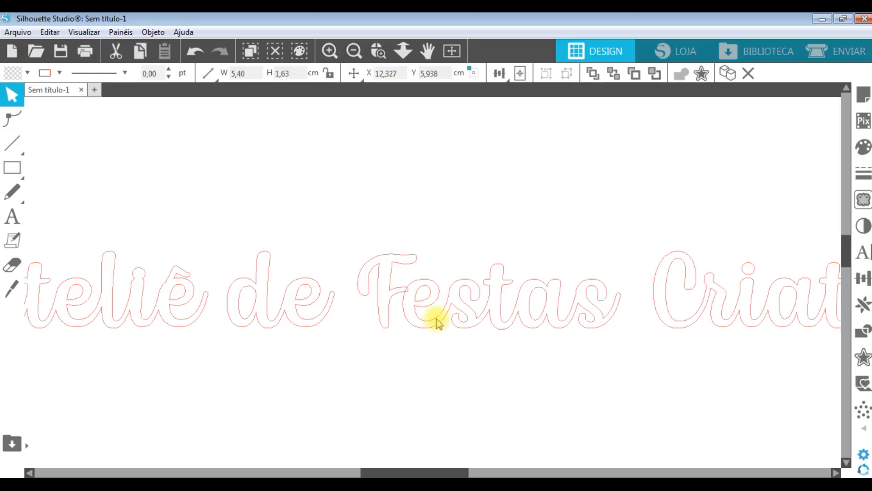
{"action": "left_click", "coordinate": [395, 292], "text": "shift"}
{"action": "right_click", "coordinate": [395, 292]}
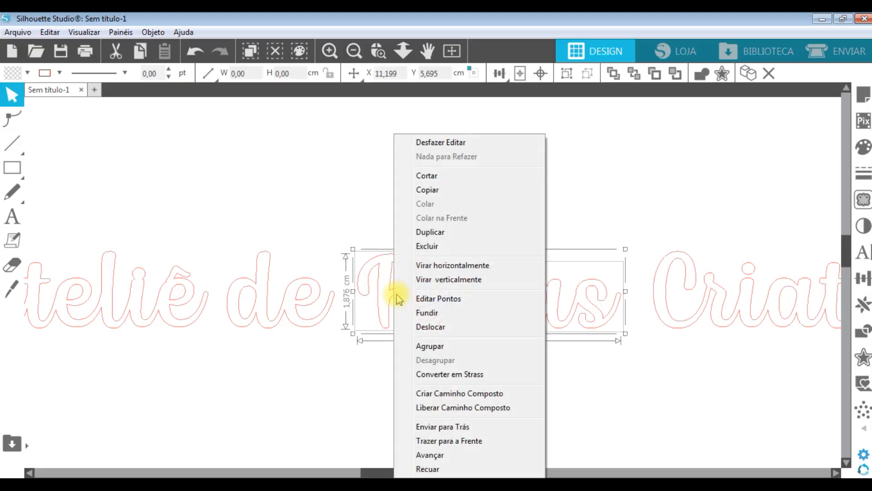
{"action": "left_click", "coordinate": [429, 314]}
{"action": "left_click", "coordinate": [434, 399]}
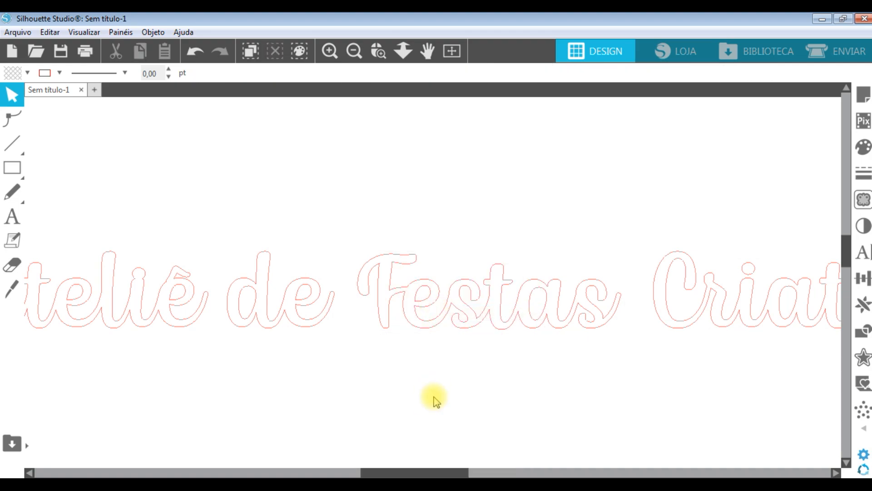
Step: Lower both "i" dots of "Criativas" together until they overlap their letters
{"action": "left_click_drag", "start_coordinate": [407, 470], "coordinate": [475, 470]}
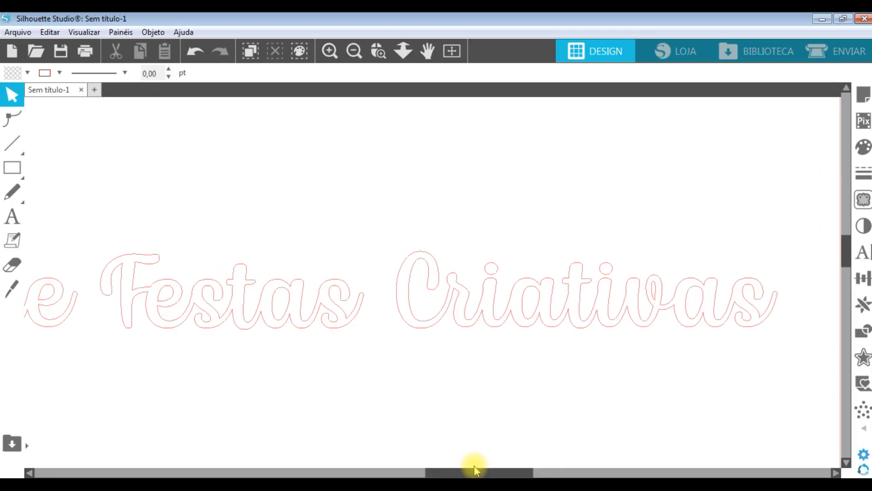
{"action": "left_click_drag", "start_coordinate": [475, 213], "coordinate": [623, 283]}
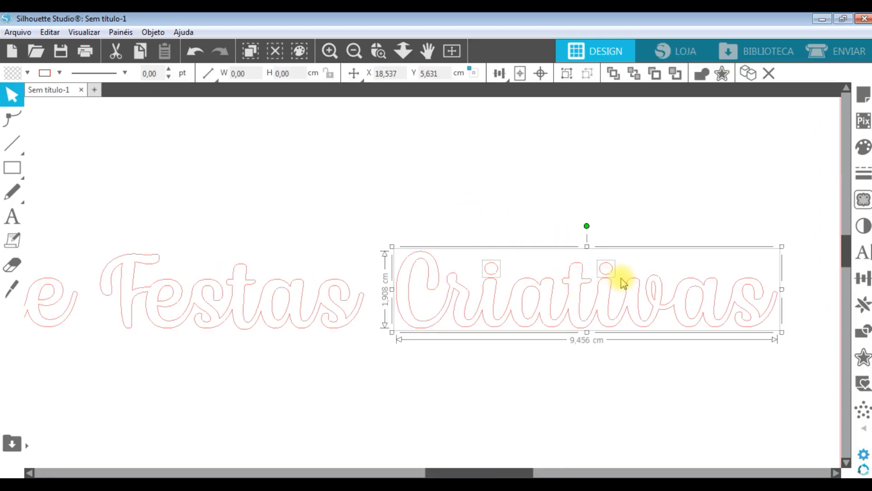
{"action": "left_click", "coordinate": [611, 313]}
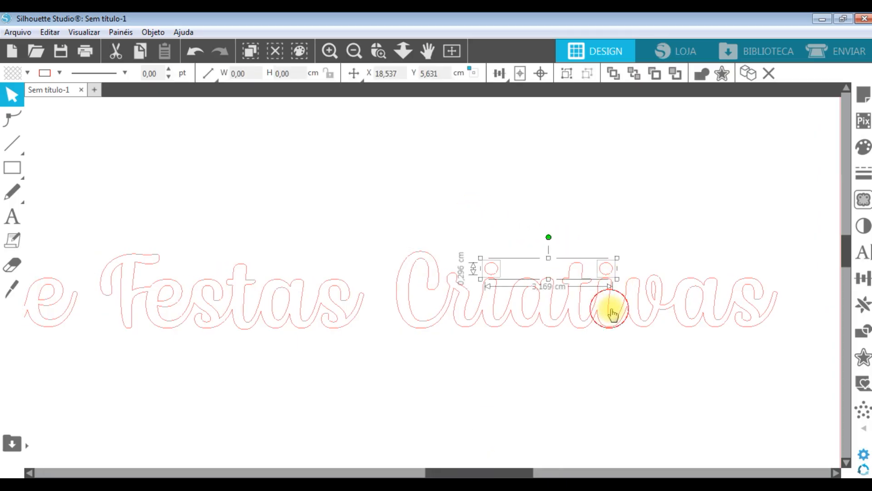
{"action": "key", "text": "Down"}
{"action": "key", "text": "Down"}
{"action": "key", "text": "Down"}
{"action": "key", "text": "Down"}
{"action": "key", "text": "Down"}
{"action": "key", "text": "Down"}
{"action": "key", "text": "Down"}
{"action": "key", "text": "Down"}
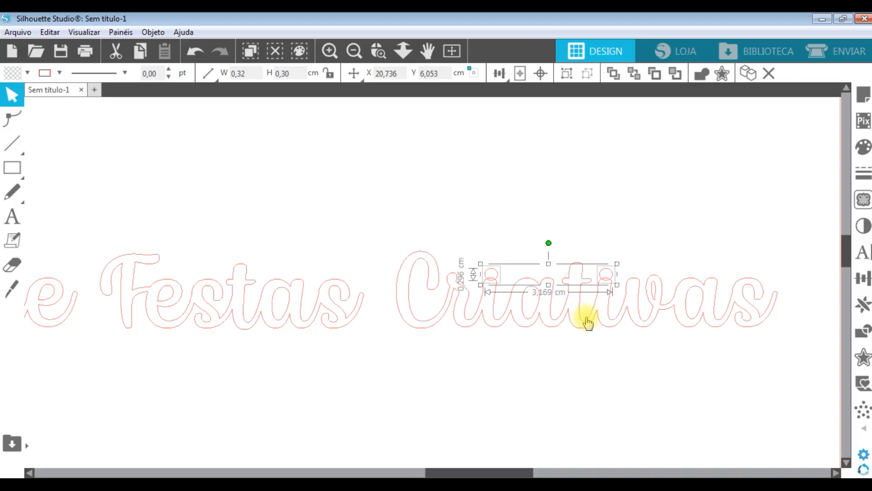
Step: Weld the two lowered dots to the rest of the word "Criativas"
{"action": "left_click_drag", "start_coordinate": [648, 220], "coordinate": [471, 331]}
{"action": "right_click", "coordinate": [474, 312]}
{"action": "left_click", "coordinate": [532, 314]}
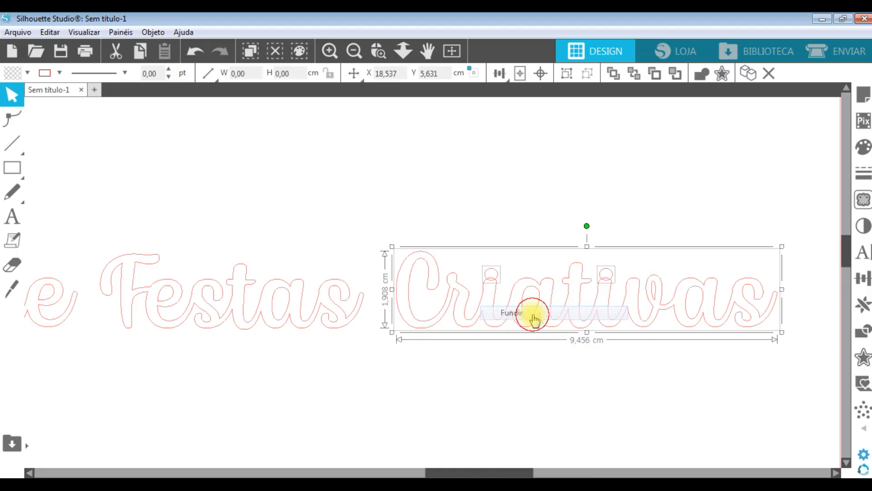
{"action": "left_click", "coordinate": [512, 386]}
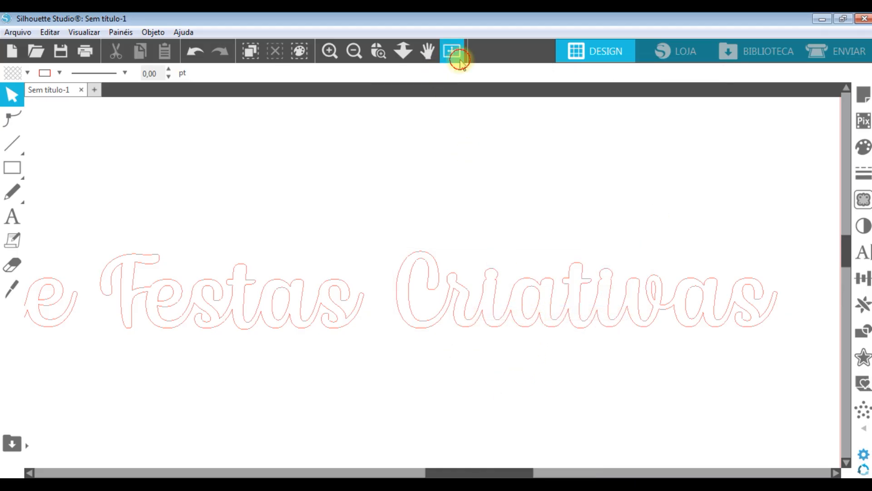
Step: Fit the page in view and close the gaps between the words by shifting "Criativas", "Festas" and "de" toward "Ateliê"
{"action": "left_click", "coordinate": [459, 59]}
{"action": "left_click", "coordinate": [528, 228]}
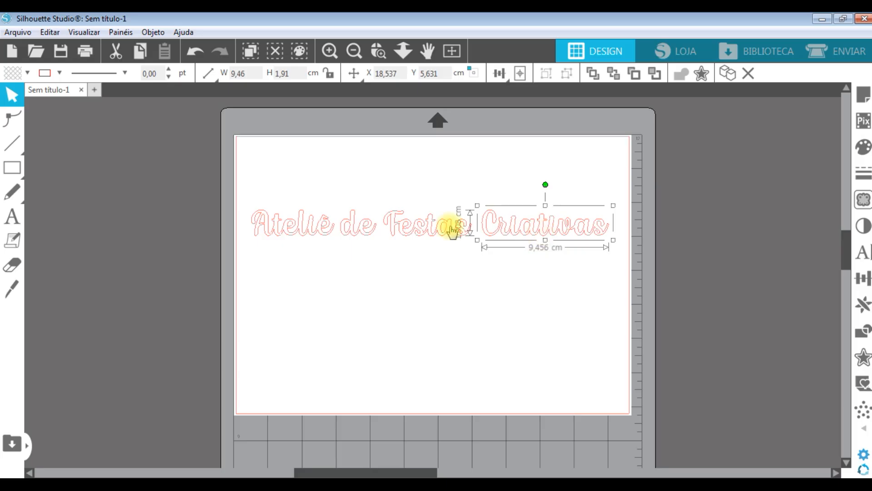
{"action": "left_click", "coordinate": [431, 224]}
{"action": "left_click", "coordinate": [346, 227]}
{"action": "left_click", "coordinate": [303, 233]}
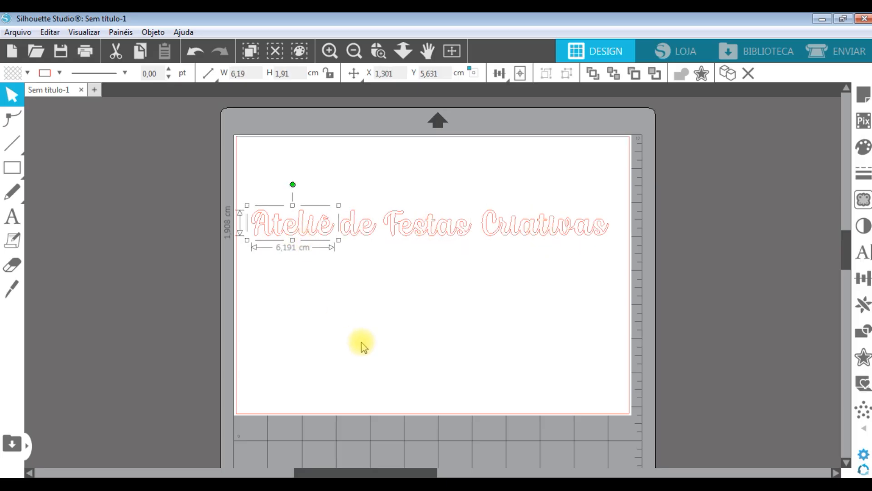
{"action": "left_click", "coordinate": [506, 224]}
{"action": "left_click_drag", "start_coordinate": [614, 193], "coordinate": [464, 233]}
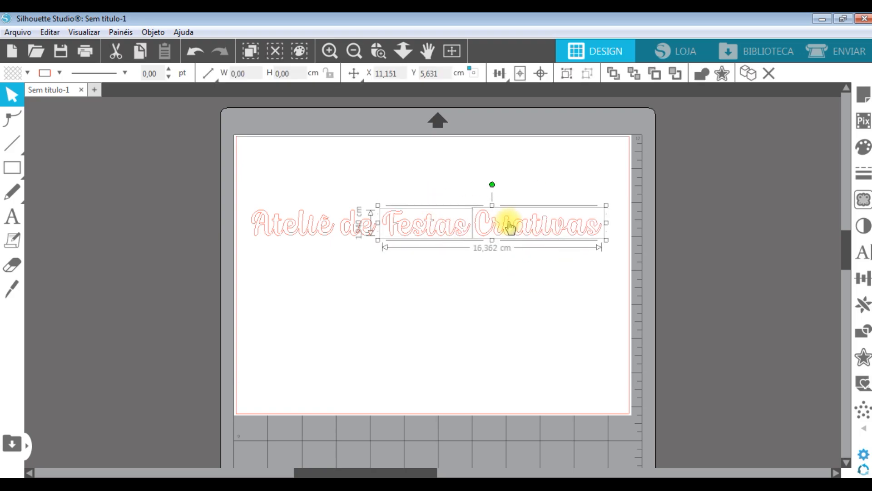
{"action": "left_click_drag", "start_coordinate": [554, 285], "coordinate": [365, 186]}
{"action": "left_click", "coordinate": [402, 308]}
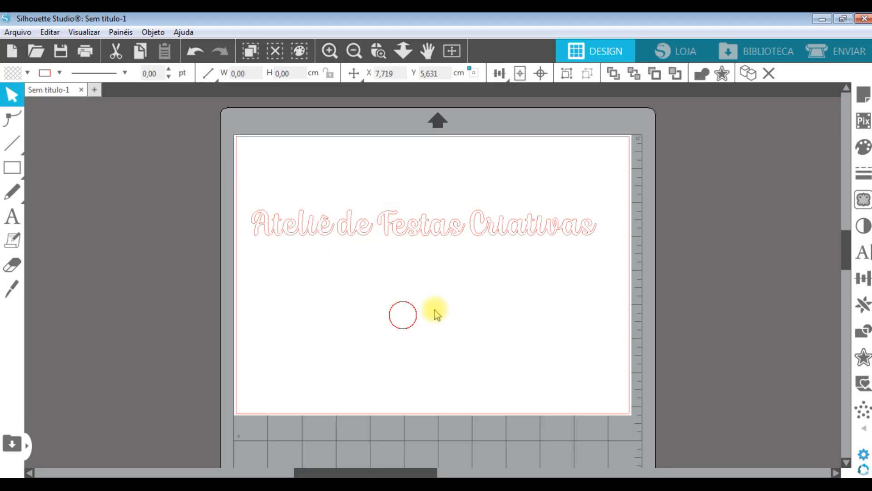
Step: Group the four words into one object and move the phrase slightly lower on the page
{"action": "left_click", "coordinate": [581, 296]}
{"action": "left_click_drag", "start_coordinate": [581, 296], "coordinate": [263, 185]}
{"action": "right_click", "coordinate": [330, 222]}
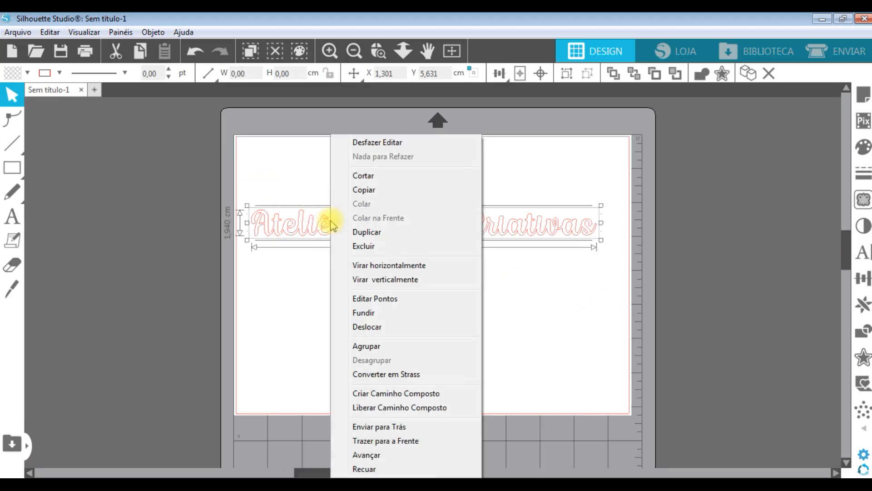
{"action": "left_click", "coordinate": [391, 346]}
{"action": "left_click", "coordinate": [405, 286]}
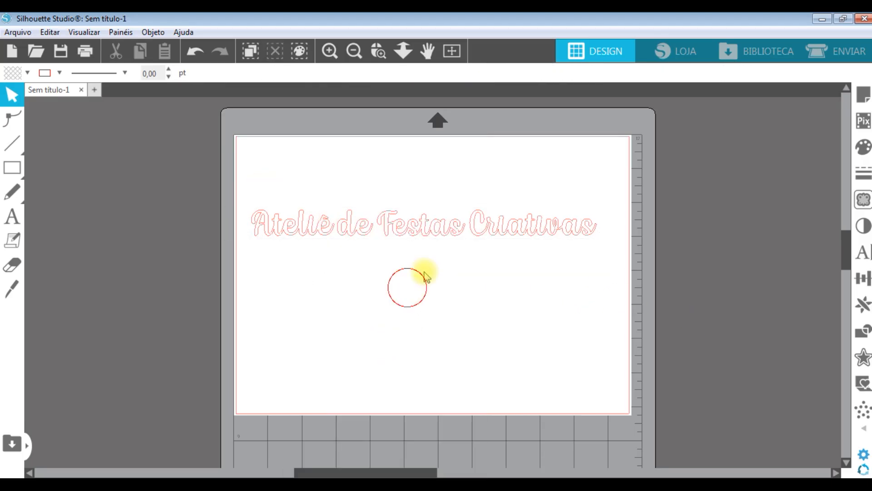
{"action": "left_click", "coordinate": [434, 241]}
{"action": "left_click", "coordinate": [438, 353]}
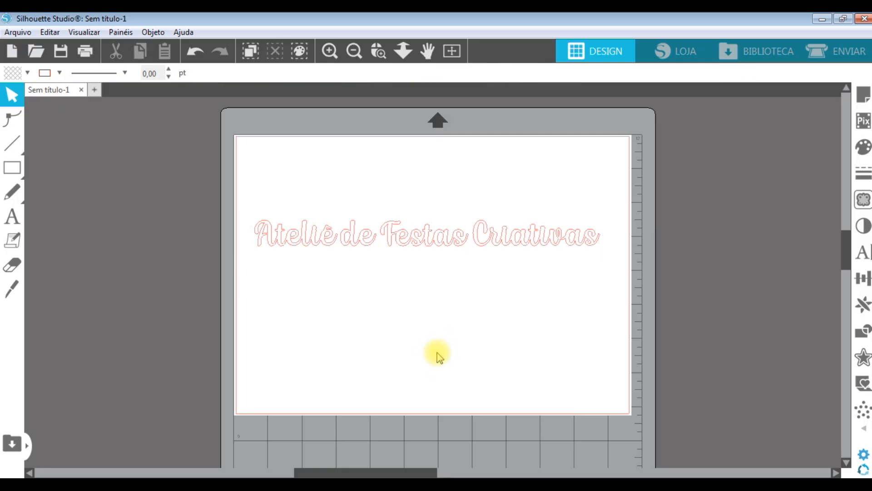
Step: Offset the grouped phrase to create a surrounding outline about 26.38 cm wide and 2.54 cm high
{"action": "left_click", "coordinate": [468, 241]}
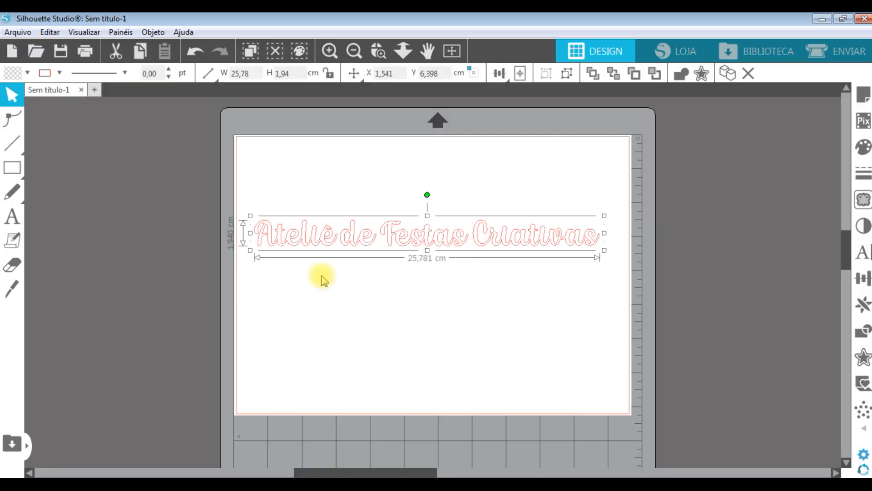
{"action": "left_click", "coordinate": [862, 359]}
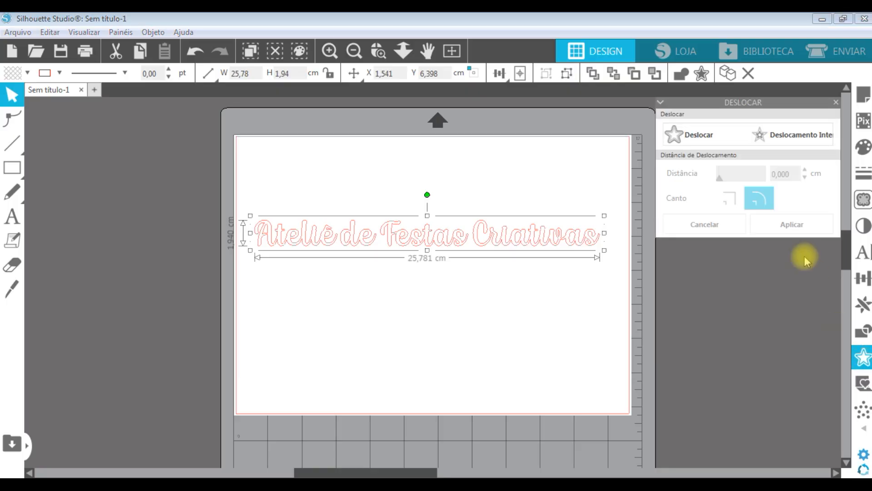
{"action": "left_click", "coordinate": [694, 136]}
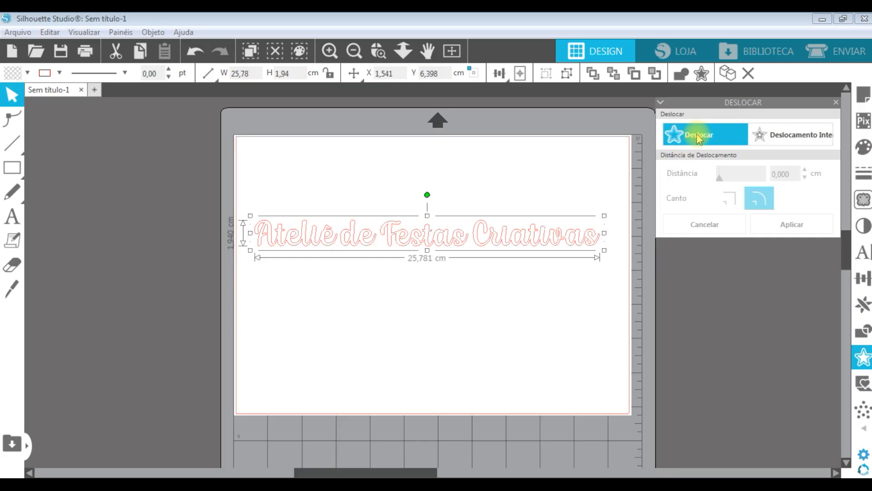
{"action": "left_click", "coordinate": [667, 140]}
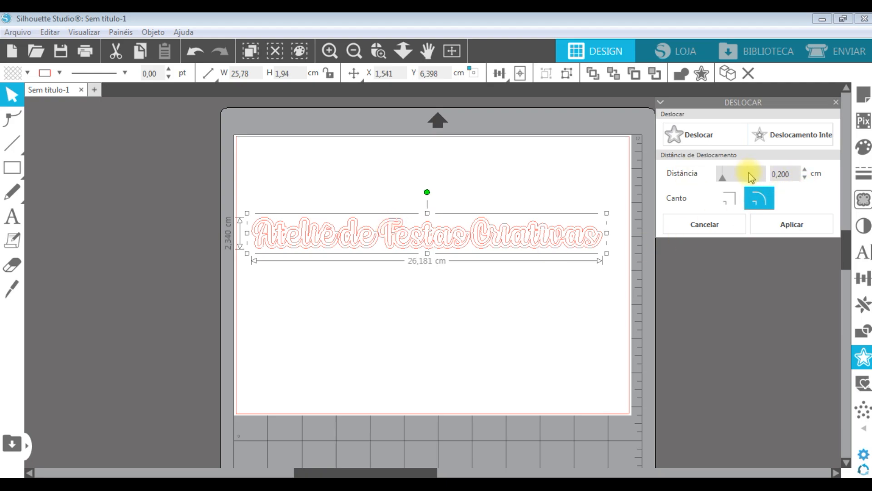
{"action": "left_click_drag", "start_coordinate": [793, 176], "coordinate": [760, 180]}
{"action": "left_click", "coordinate": [795, 225]}
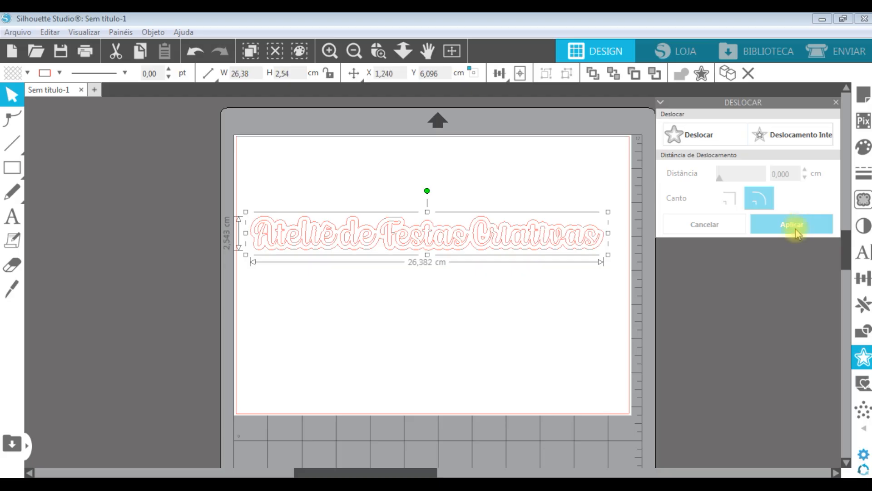
Step: Move the phrase out of its offset outline and place it directly below
{"action": "left_click", "coordinate": [409, 247]}
{"action": "left_click", "coordinate": [409, 243]}
{"action": "left_click_drag", "start_coordinate": [414, 241], "coordinate": [415, 292]}
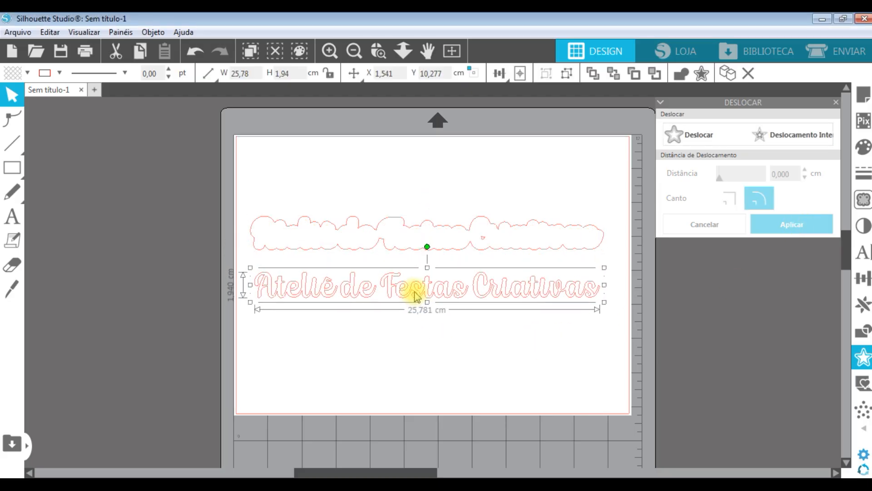
{"action": "left_click", "coordinate": [415, 250]}
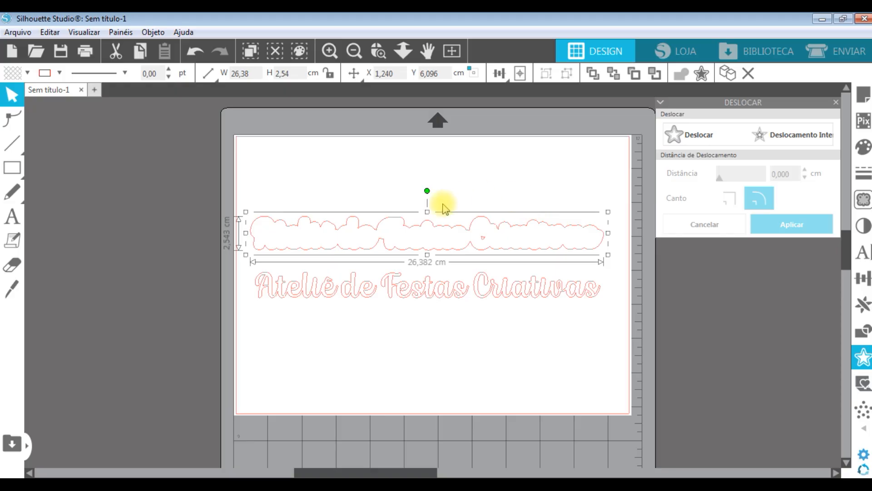
{"action": "mouse_move", "coordinate": [492, 288]}
{"action": "left_mouse_down"}
{"action": "mouse_move", "coordinate": [498, 259]}
{"action": "mouse_move", "coordinate": [487, 234]}
{"action": "mouse_move", "coordinate": [491, 290]}
{"action": "left_mouse_up"}
{"action": "left_click", "coordinate": [490, 236]}
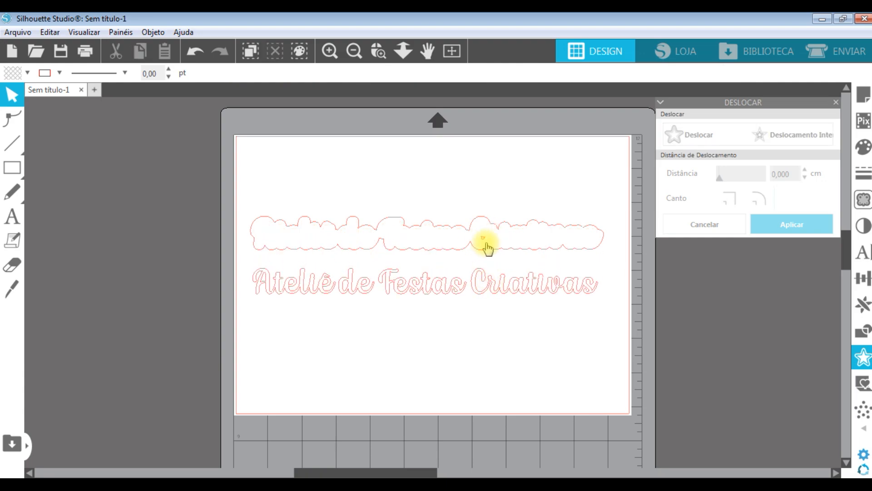
Step: Release the compound path of the offset outline and delete the small inner shape at the "C" of "Criativas"
{"action": "left_click", "coordinate": [501, 248]}
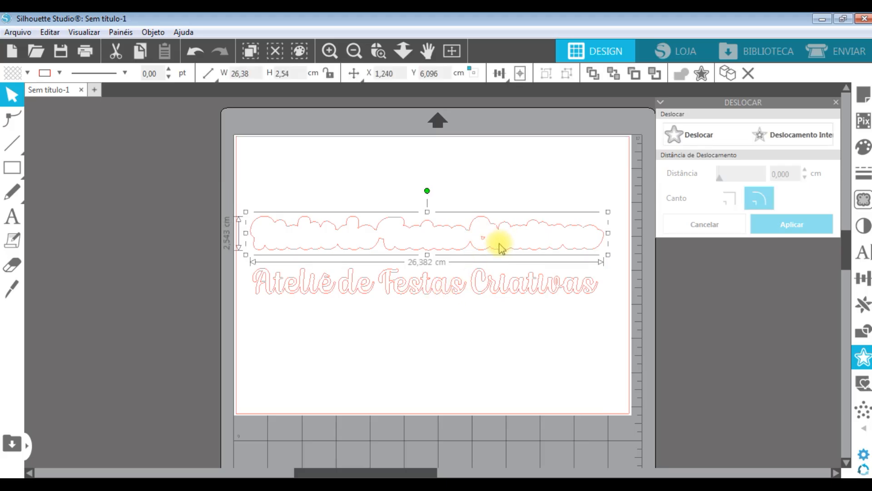
{"action": "right_click", "coordinate": [503, 255]}
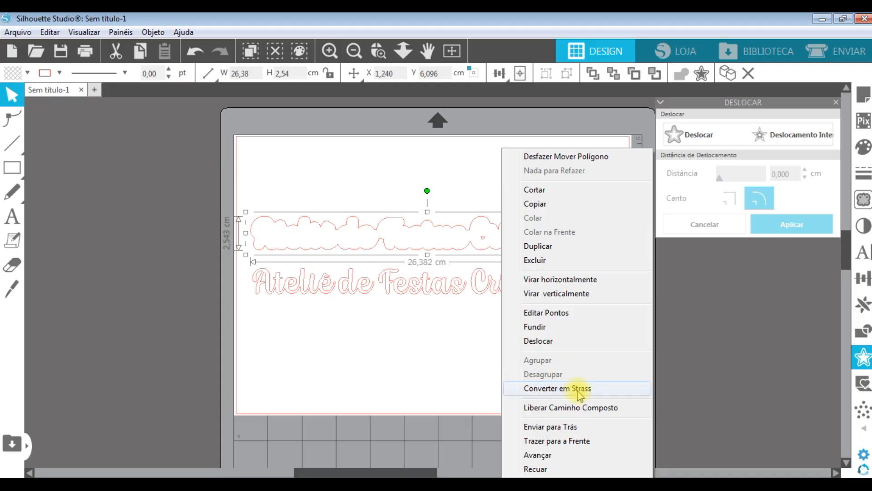
{"action": "left_click", "coordinate": [544, 408]}
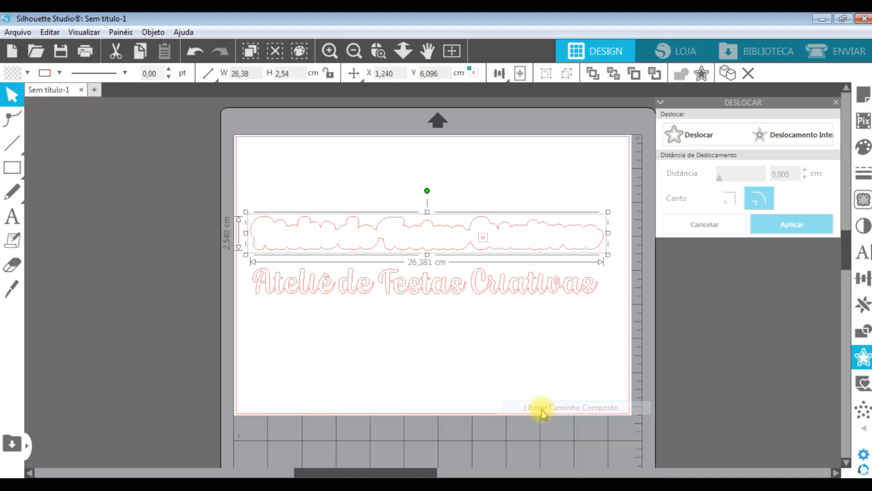
{"action": "left_click", "coordinate": [468, 377]}
{"action": "left_click", "coordinate": [481, 238]}
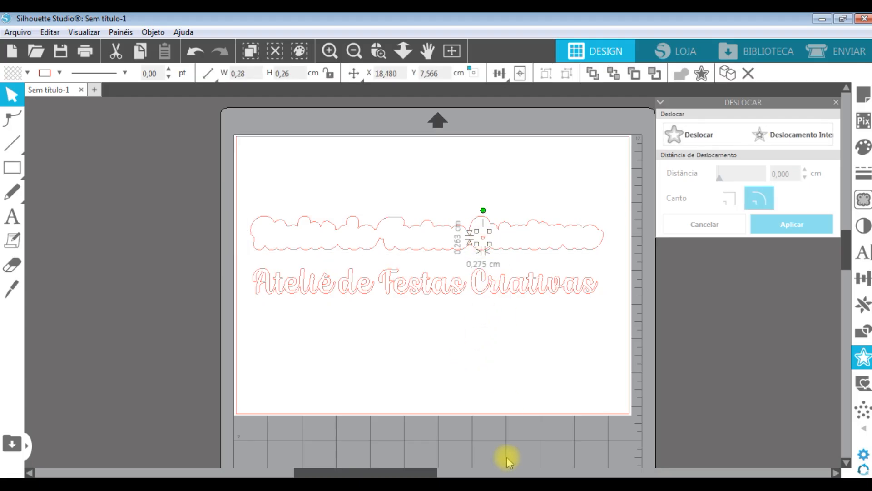
{"action": "key", "text": "Delete"}
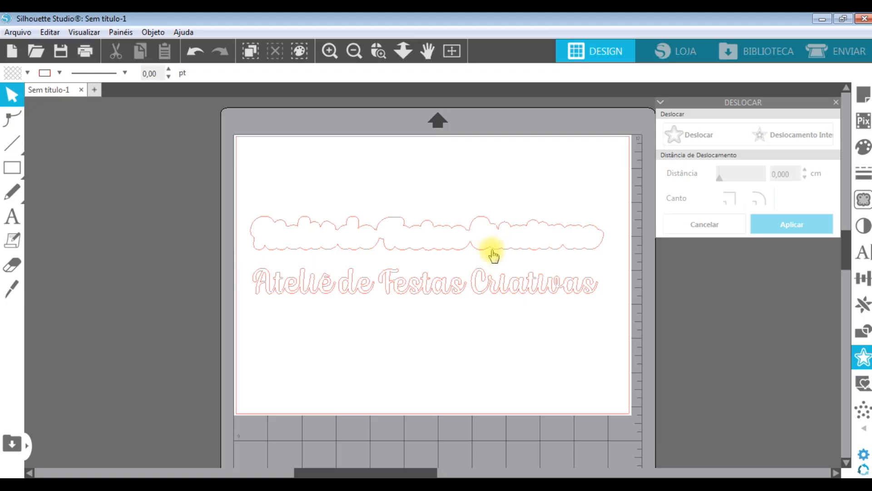
Step: Move the offset outline near the upper edge of the page and place the phrase just beneath it
{"action": "left_click_drag", "start_coordinate": [489, 248], "coordinate": [481, 188]}
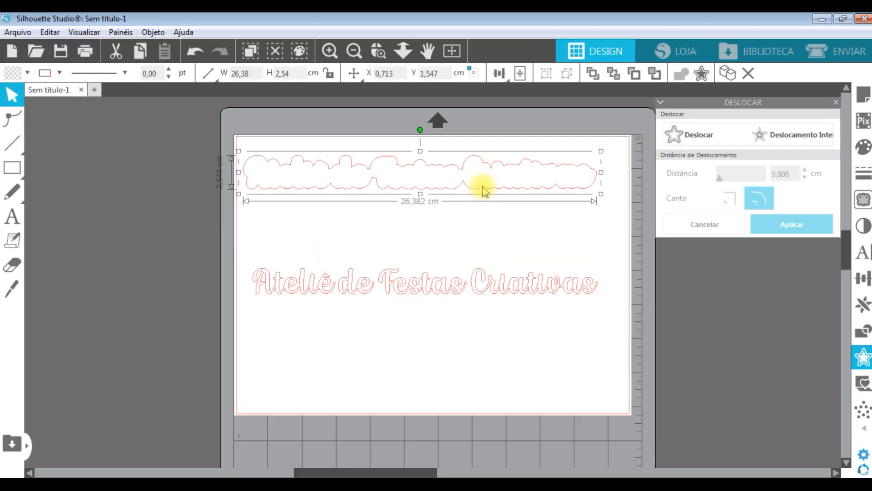
{"action": "left_click_drag", "start_coordinate": [487, 300], "coordinate": [493, 227]}
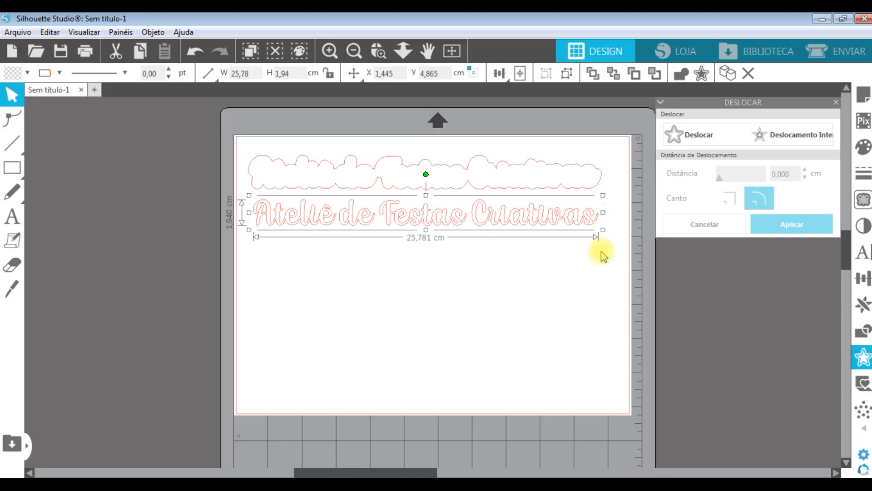
{"action": "left_click", "coordinate": [577, 190]}
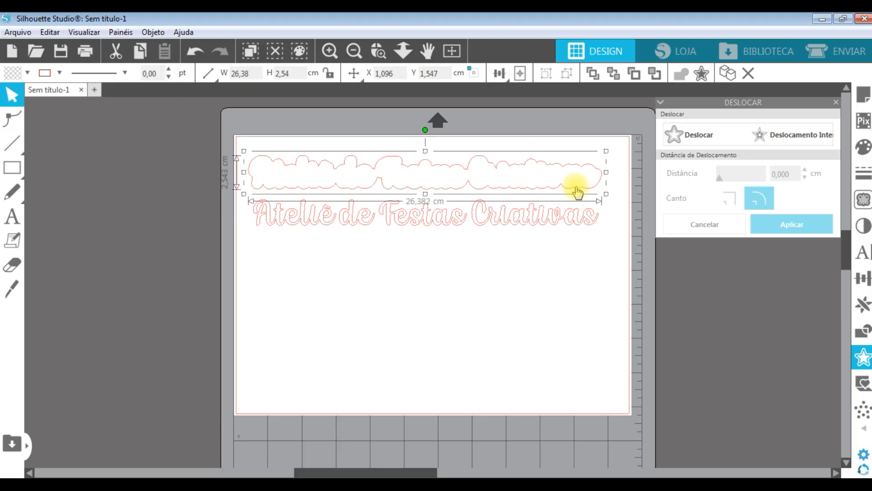
{"action": "mouse_move", "coordinate": [500, 219]}
{"action": "left_mouse_down"}
{"action": "mouse_move", "coordinate": [497, 186]}
{"action": "mouse_move", "coordinate": [506, 178]}
{"action": "mouse_move", "coordinate": [511, 229]}
{"action": "left_mouse_up"}
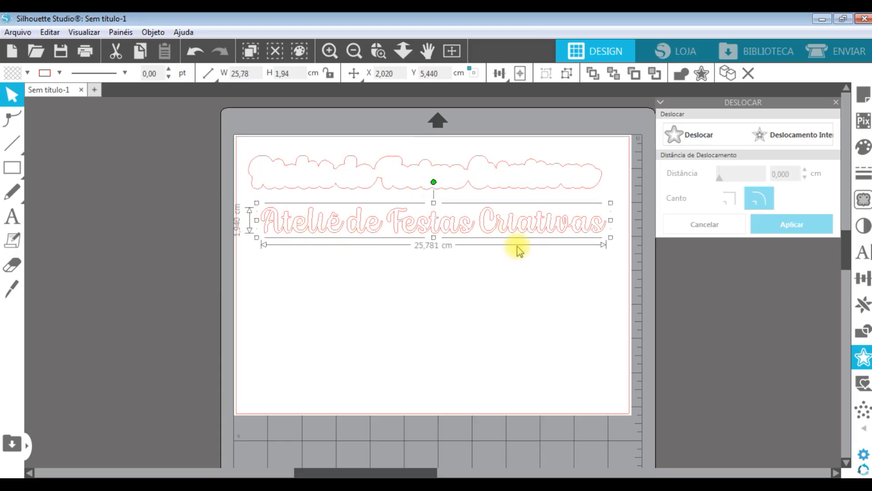
{"action": "left_click", "coordinate": [520, 190]}
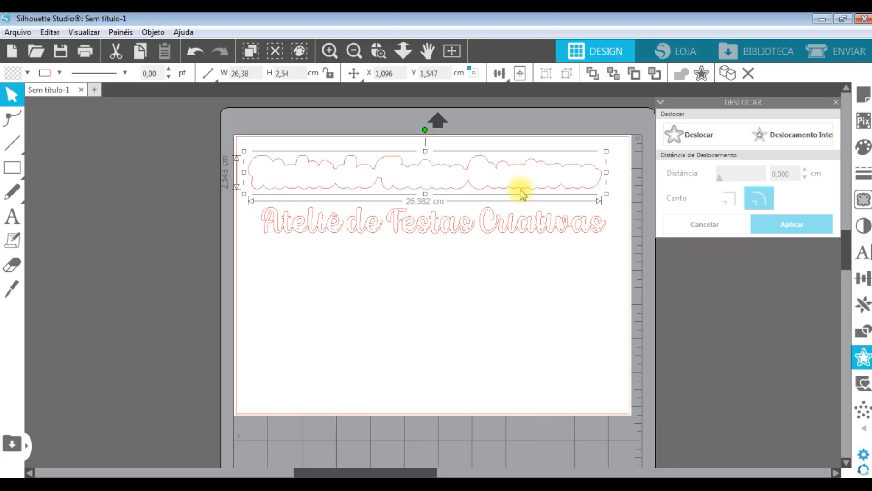
Step: Move the offset outline off the page and place the phrase alone near the page's upper edge
{"action": "left_click_drag", "start_coordinate": [533, 190], "coordinate": [121, 195]}
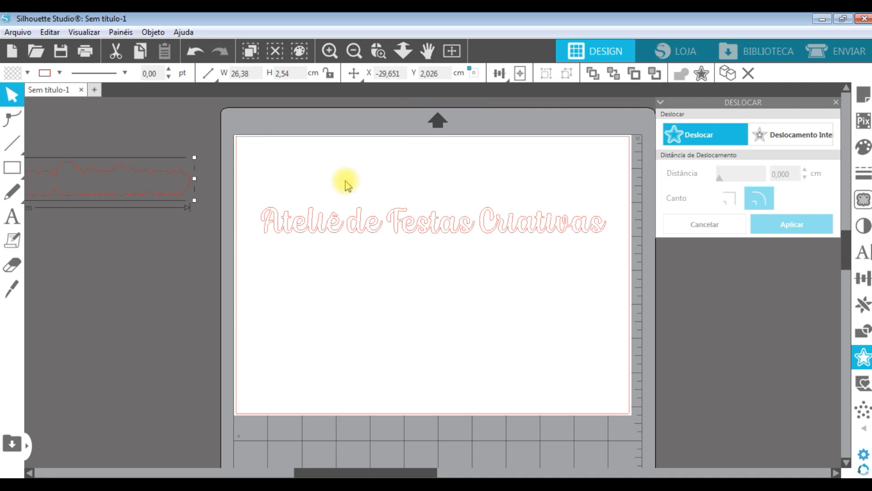
{"action": "left_click_drag", "start_coordinate": [384, 226], "coordinate": [386, 186]}
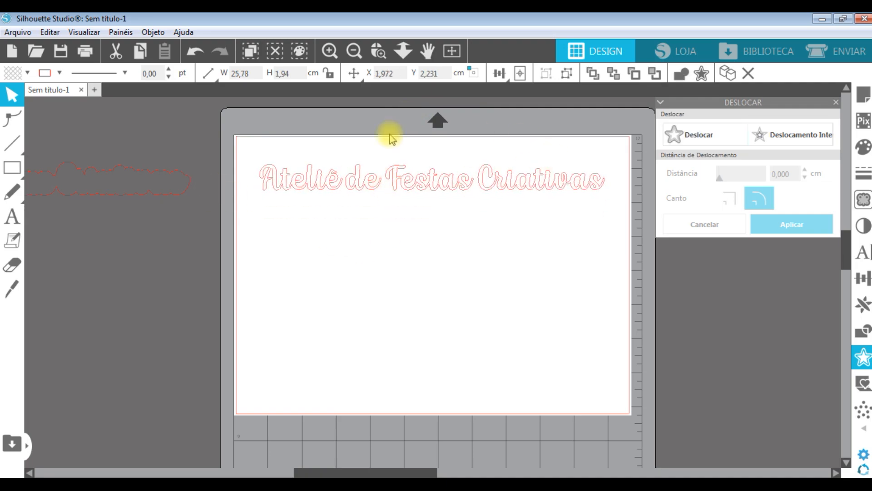
{"action": "left_click", "coordinate": [195, 265]}
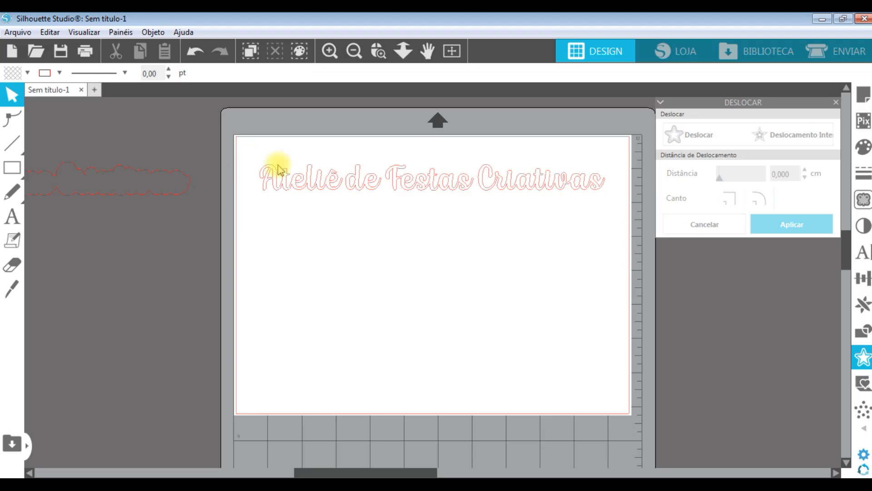
Step: Move the phrase off the page and bring the offset outline back near the page's upper edge
{"action": "left_click_drag", "start_coordinate": [343, 179], "coordinate": [99, 288]}
{"action": "left_click_drag", "start_coordinate": [238, 296], "coordinate": [187, 296]}
{"action": "left_click_drag", "start_coordinate": [164, 189], "coordinate": [572, 182]}
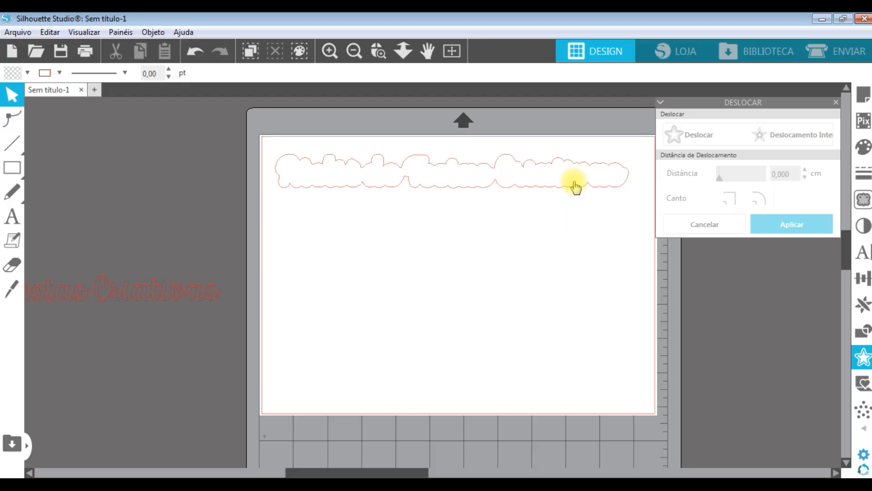
Step: Bring the phrase back onto the page just beneath the offset outline and adjust the outline's position above it
{"action": "left_click_drag", "start_coordinate": [131, 286], "coordinate": [536, 211]}
{"action": "left_click", "coordinate": [536, 250]}
{"action": "left_click_drag", "start_coordinate": [536, 167], "coordinate": [545, 185]}
{"action": "left_click", "coordinate": [536, 211]}
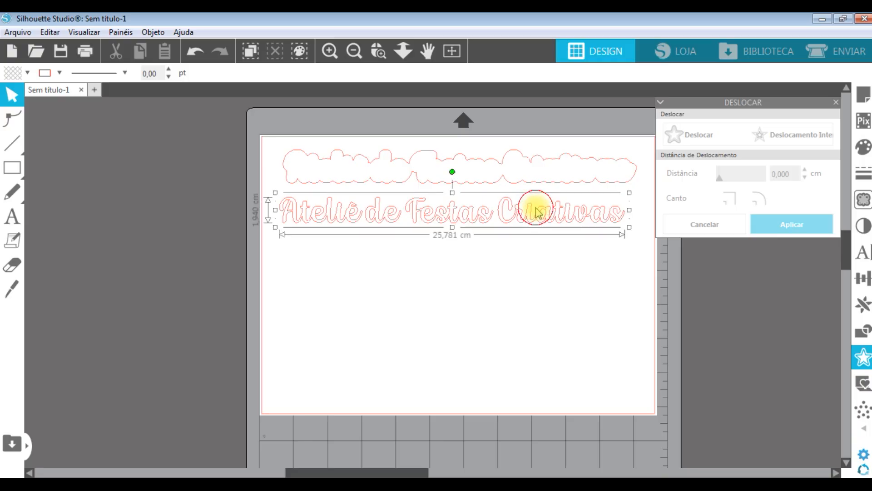
{"action": "left_click", "coordinate": [564, 270]}
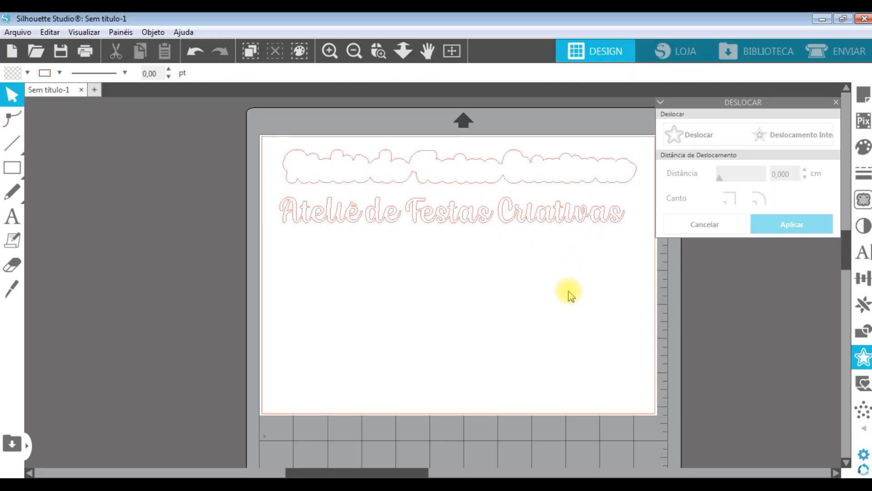
{"action": "left_click_drag", "start_coordinate": [419, 184], "coordinate": [416, 187]}
{"action": "left_click", "coordinate": [425, 175]}
{"action": "left_click", "coordinate": [455, 221]}
{"action": "left_click", "coordinate": [462, 185]}
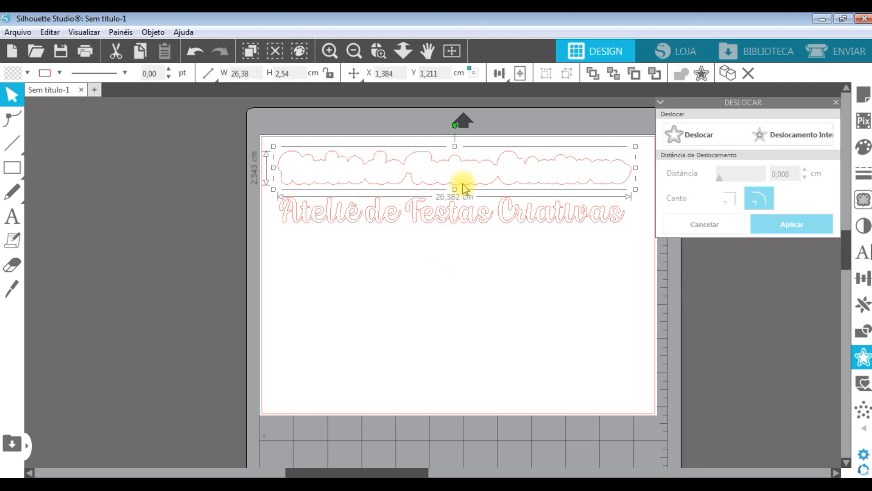
Step: Scale the offset outline and the phrase together to about 19 cm wide
{"action": "left_click_drag", "start_coordinate": [609, 305], "coordinate": [242, 201]}
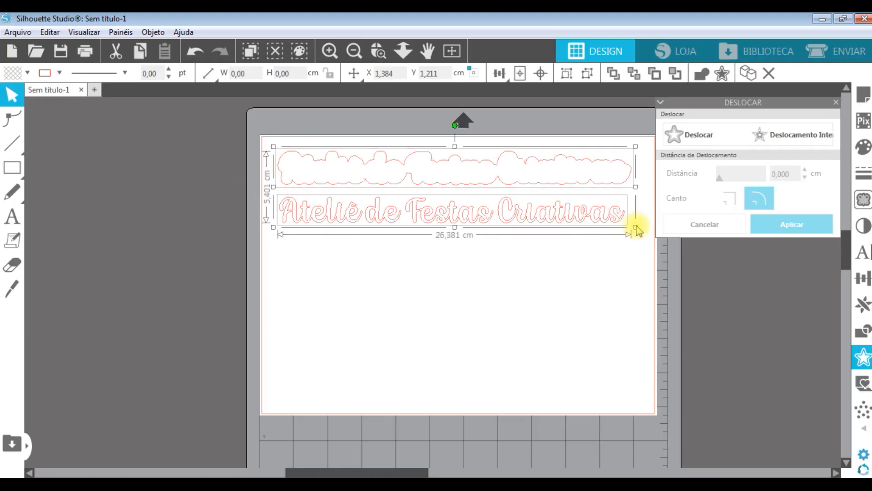
{"action": "left_click_drag", "start_coordinate": [636, 227], "coordinate": [516, 164]}
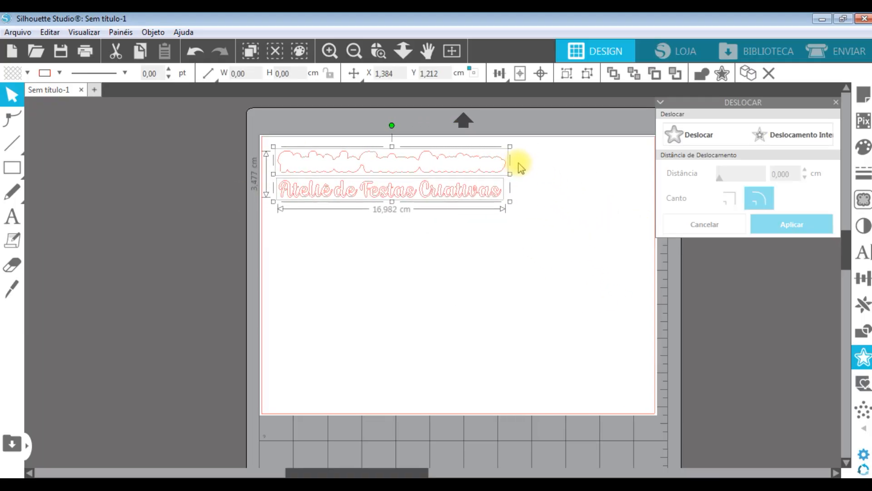
{"action": "left_click", "coordinate": [493, 258]}
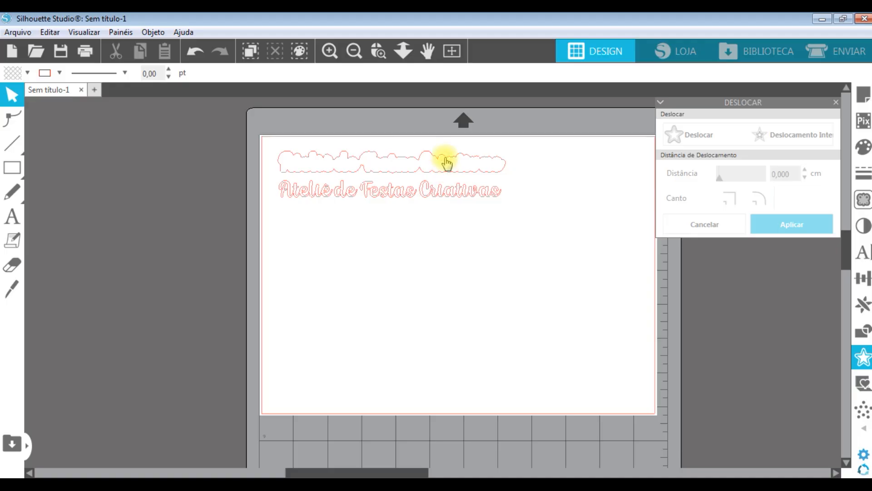
{"action": "left_click_drag", "start_coordinate": [547, 150], "coordinate": [418, 232]}
{"action": "left_click_drag", "start_coordinate": [508, 199], "coordinate": [527, 228]}
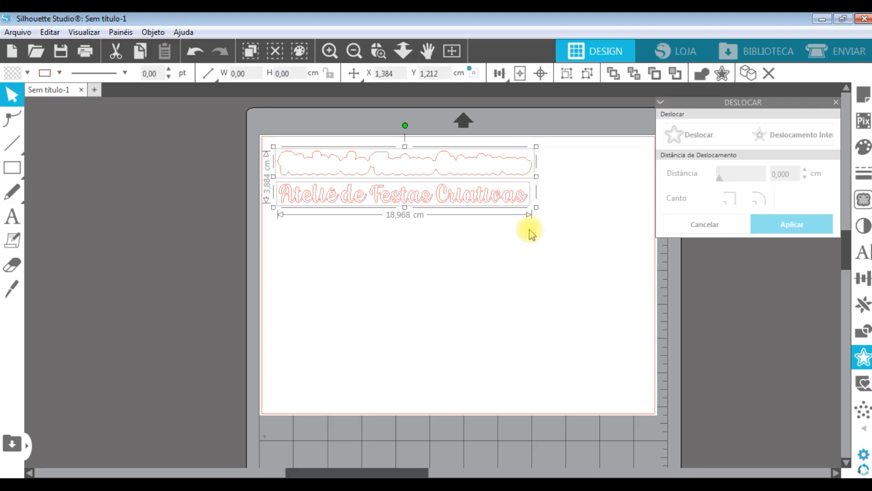
{"action": "left_click", "coordinate": [487, 208]}
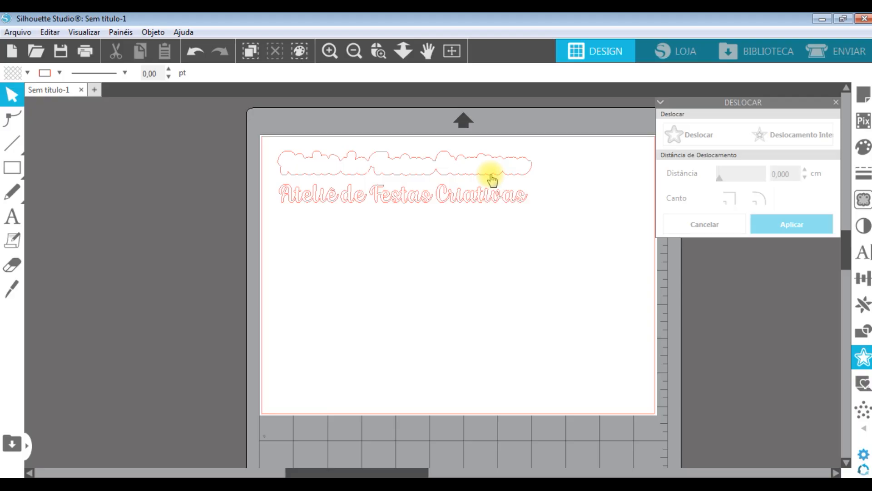
Step: Move the phrase slightly lower to leave a wider gap beneath the offset outline
{"action": "left_click", "coordinate": [476, 200]}
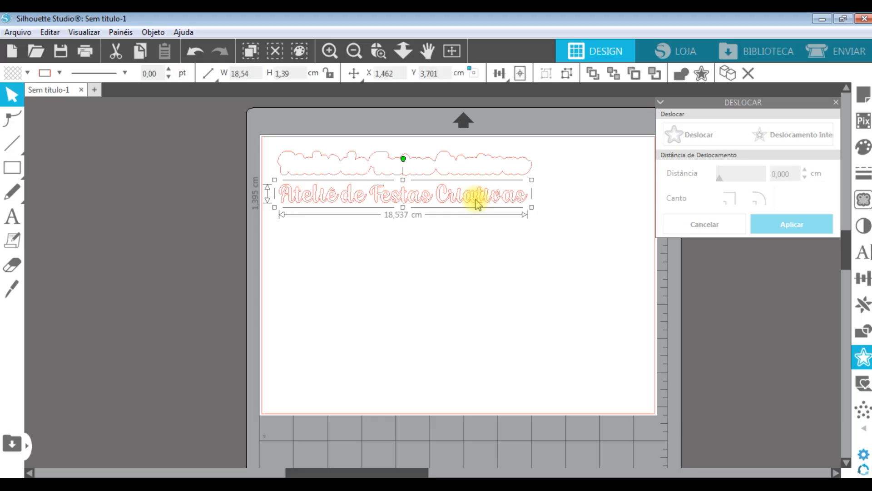
{"action": "mouse_move", "coordinate": [471, 200]}
{"action": "left_mouse_down"}
{"action": "mouse_move", "coordinate": [475, 218]}
{"action": "mouse_move", "coordinate": [474, 206]}
{"action": "left_mouse_up"}
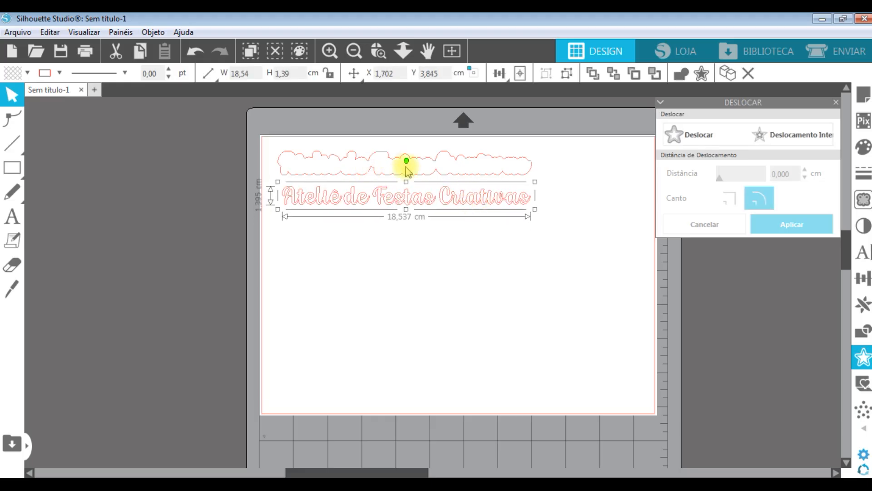
{"action": "left_click", "coordinate": [866, 178]}
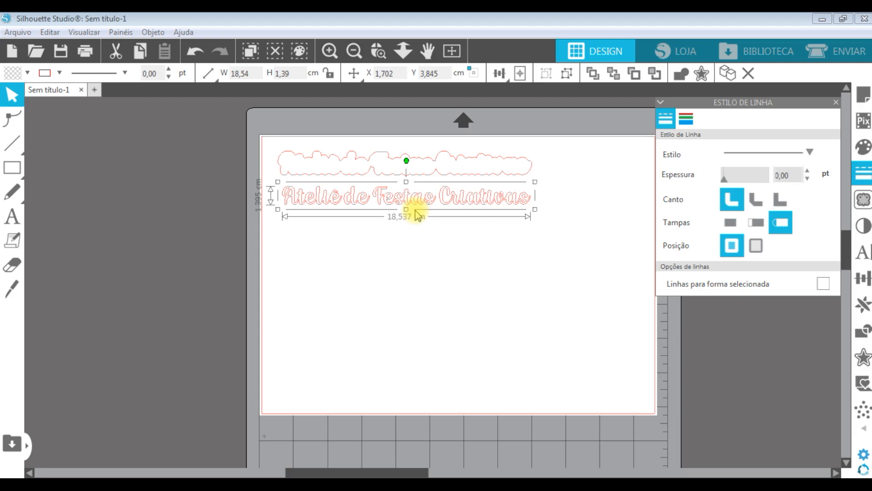
{"action": "left_click_drag", "start_coordinate": [422, 200], "coordinate": [435, 216]}
Step: Create a 0.2 cm rounded offset around the backing outline and move the original outline below the phrase
{"action": "left_click", "coordinate": [462, 174]}
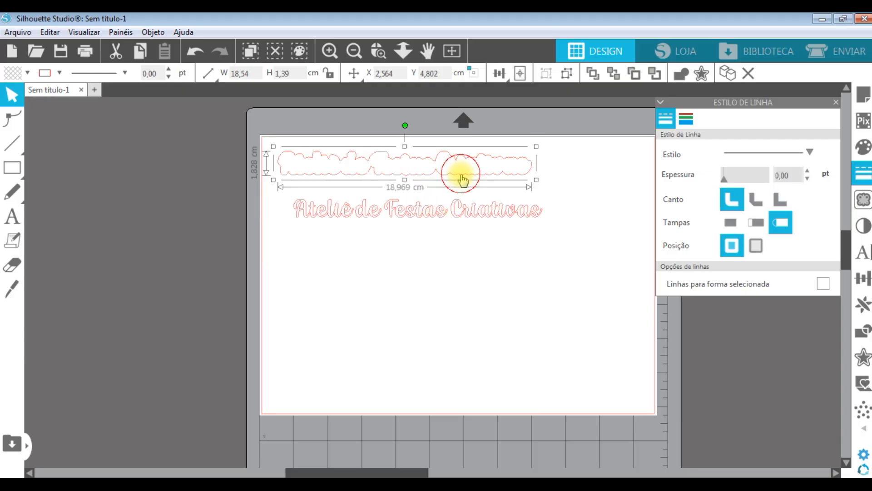
{"action": "left_click", "coordinate": [865, 364]}
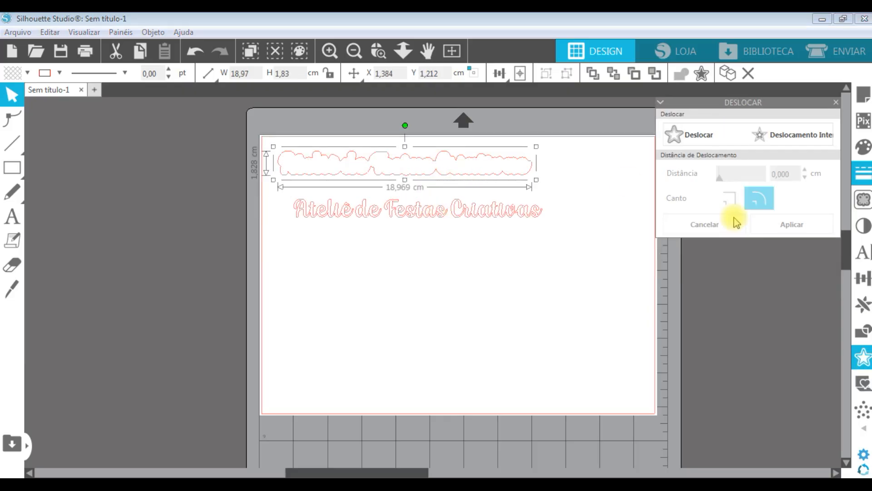
{"action": "left_click", "coordinate": [701, 139]}
{"action": "left_click", "coordinate": [512, 279]}
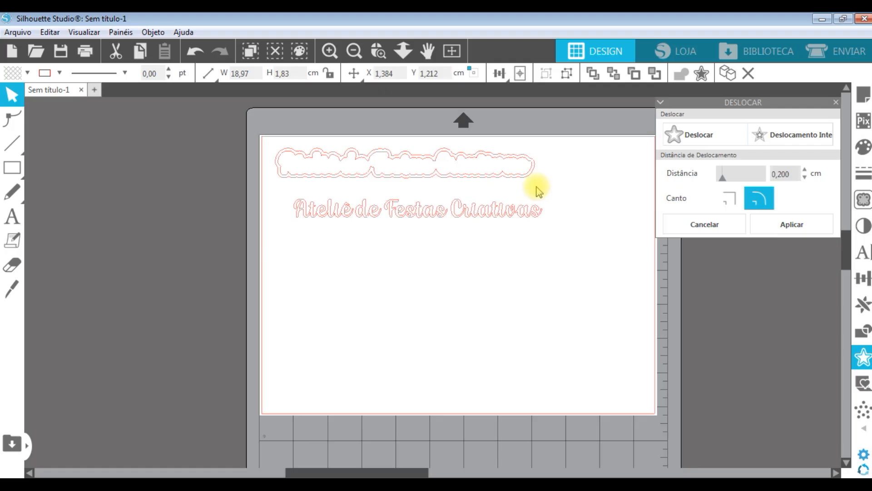
{"action": "left_click_drag", "start_coordinate": [536, 177], "coordinate": [526, 284]}
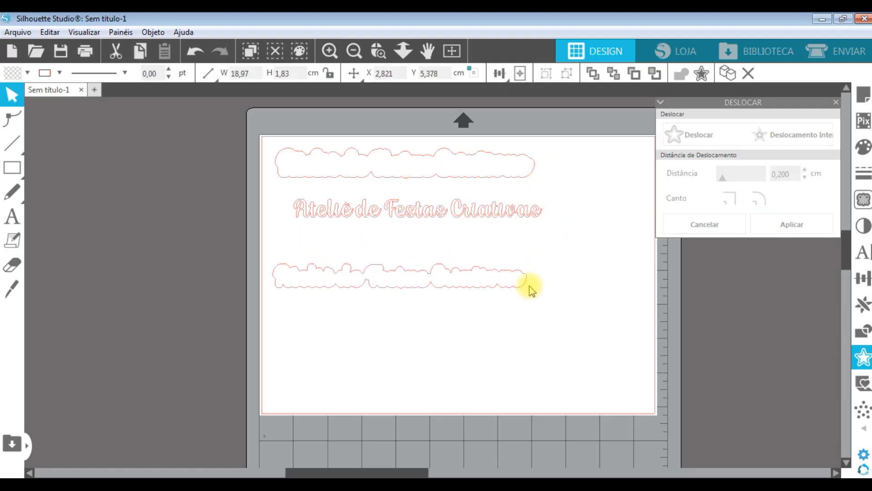
{"action": "left_click", "coordinate": [836, 102]}
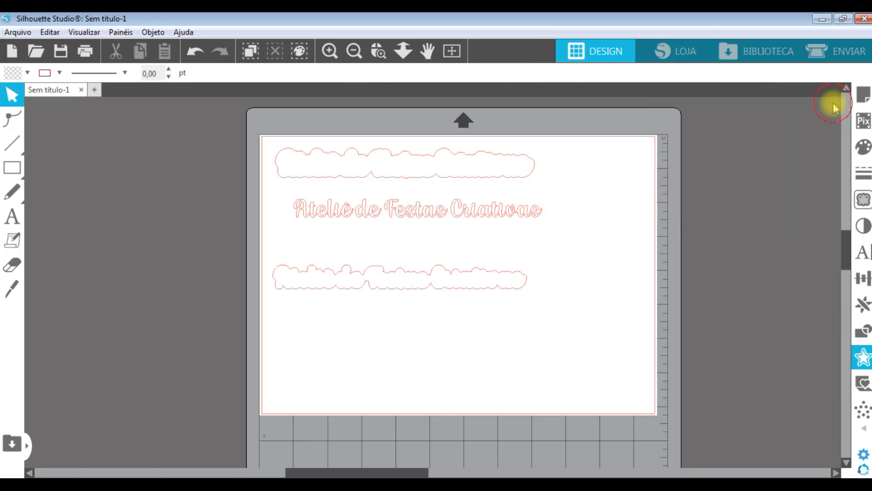
Step: Fill the phrase "Ateliê de Festas Criativas" with a light grey gradient
{"action": "left_click", "coordinate": [513, 216]}
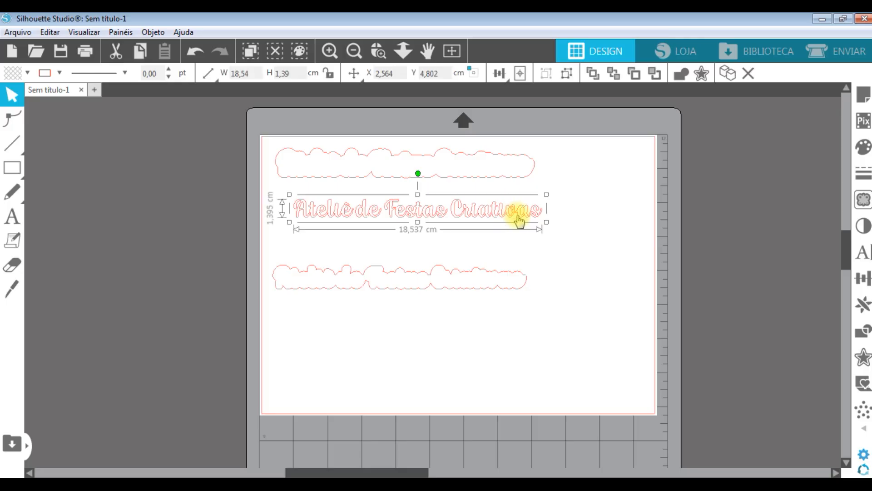
{"action": "left_click", "coordinate": [862, 147]}
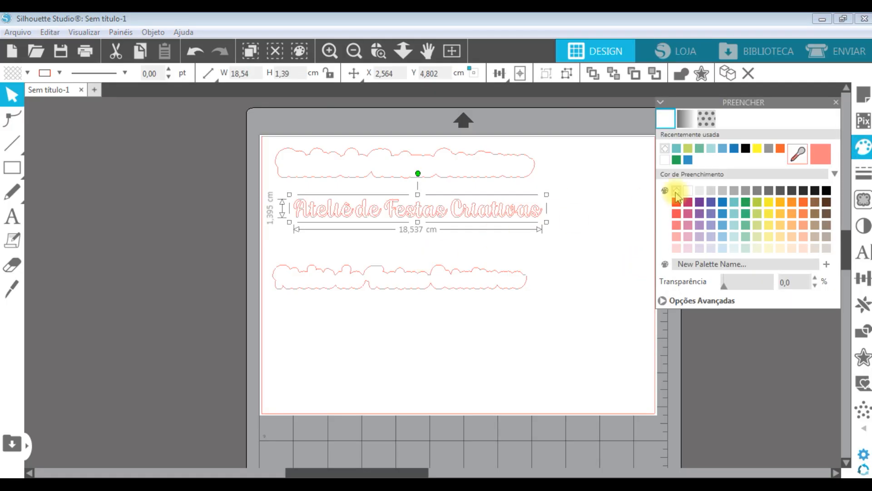
{"action": "left_click", "coordinate": [685, 119]}
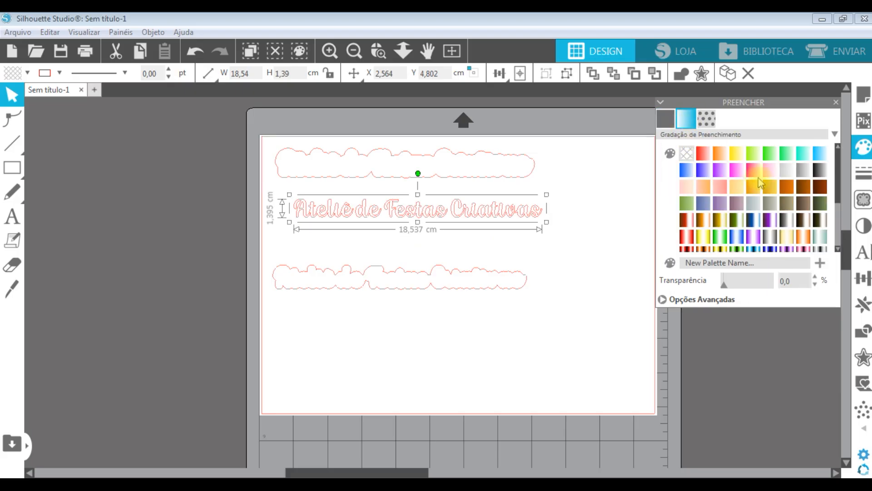
{"action": "left_click", "coordinate": [786, 172]}
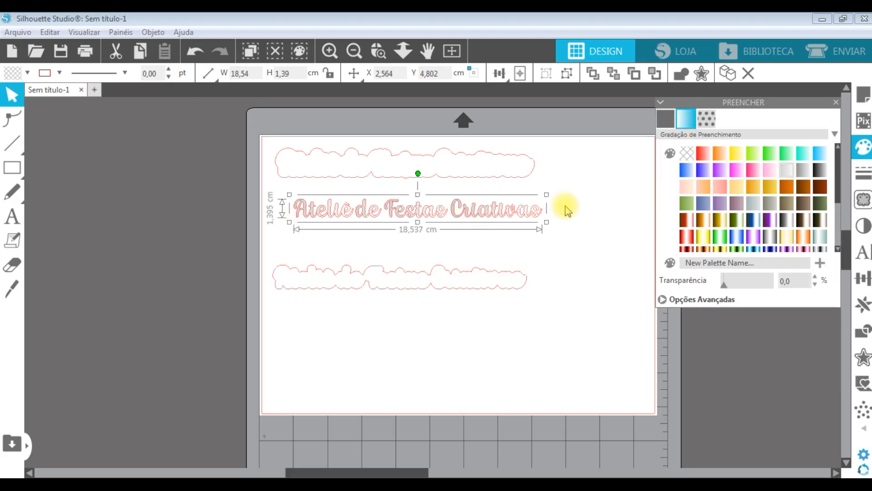
{"action": "left_click", "coordinate": [564, 264]}
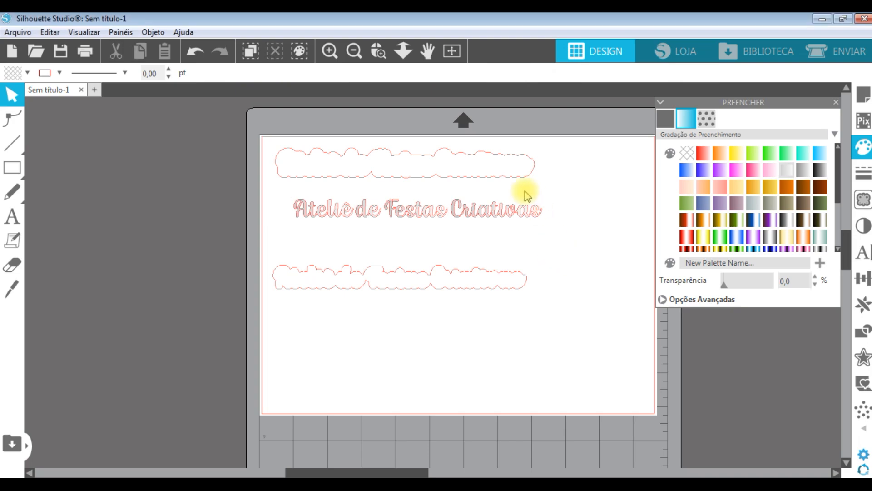
Step: Move the smaller outline closer beneath the phrase and fill it with solid black
{"action": "left_click_drag", "start_coordinate": [503, 273], "coordinate": [536, 256]}
{"action": "left_click", "coordinate": [536, 256]}
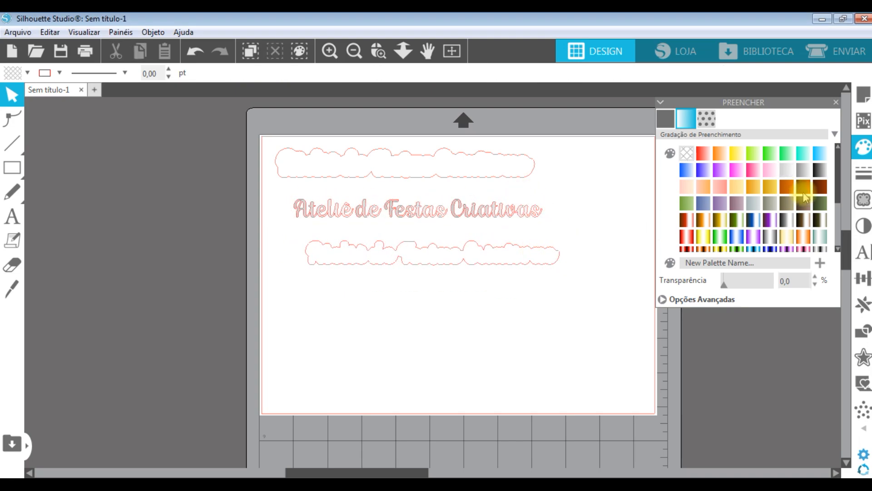
{"action": "left_click", "coordinate": [819, 205]}
{"action": "left_click", "coordinate": [522, 257]}
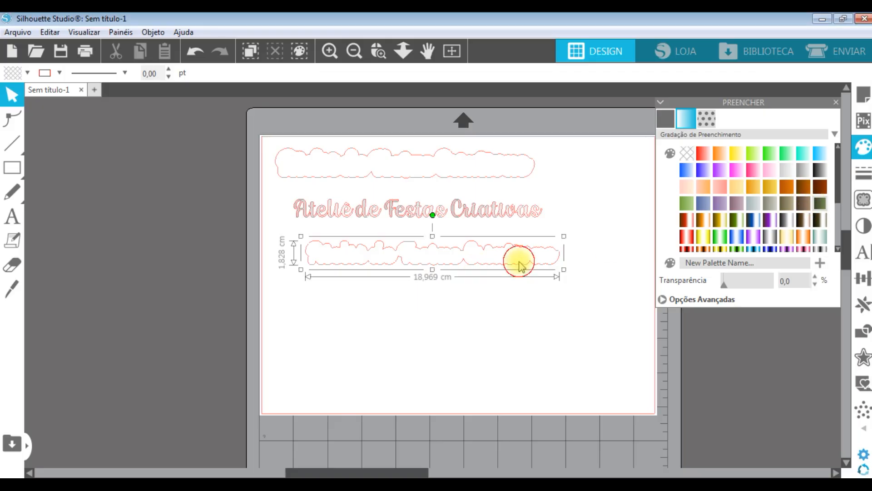
{"action": "left_click", "coordinate": [666, 118]}
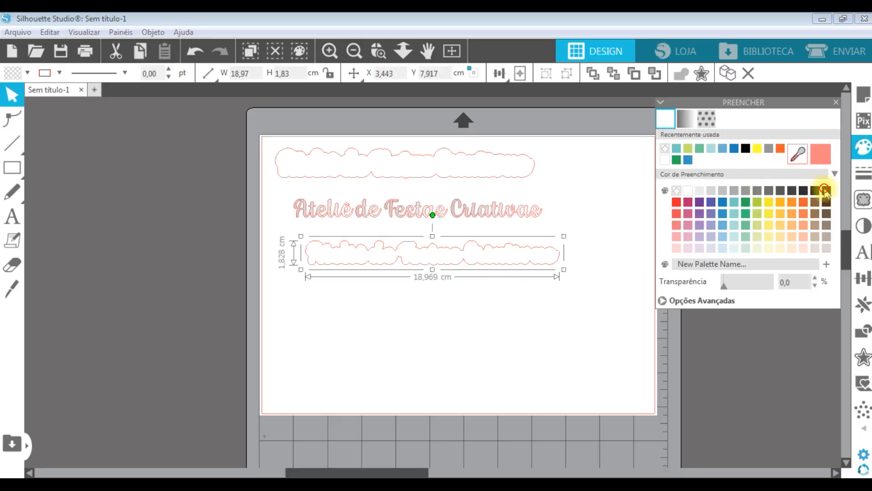
{"action": "left_click", "coordinate": [827, 190]}
{"action": "left_click", "coordinate": [448, 354]}
Step: Fill the larger offset outline near the page's upper edge with solid yellow
{"action": "left_click", "coordinate": [430, 224]}
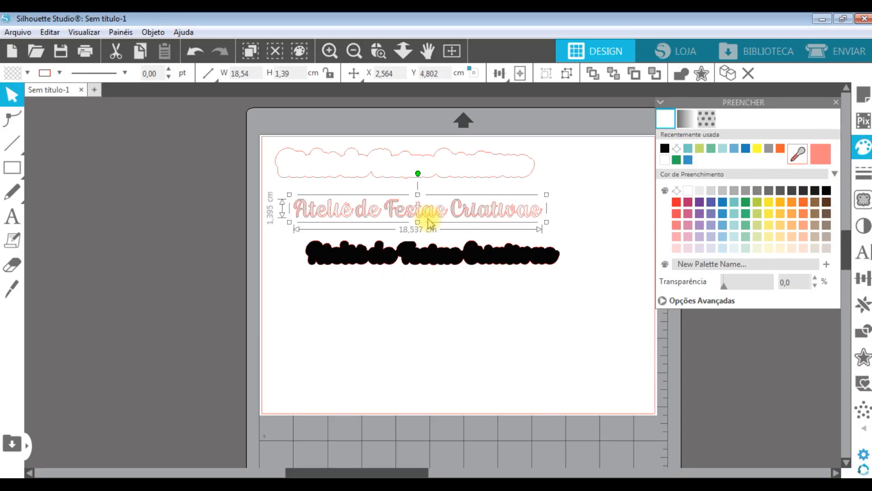
{"action": "left_click", "coordinate": [471, 181]}
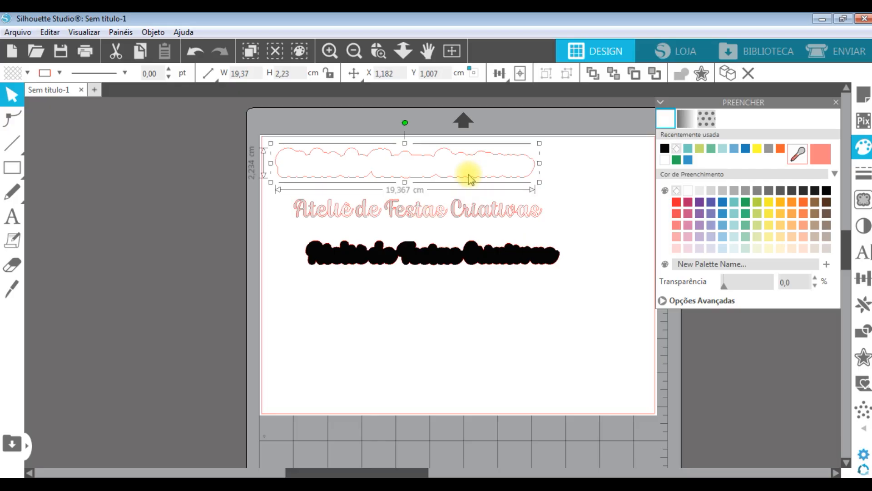
{"action": "left_click", "coordinate": [768, 213]}
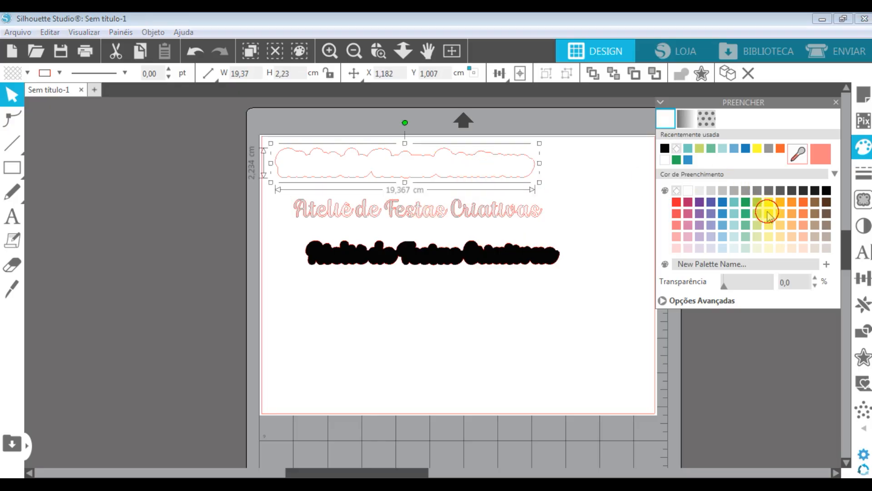
{"action": "left_click", "coordinate": [506, 312]}
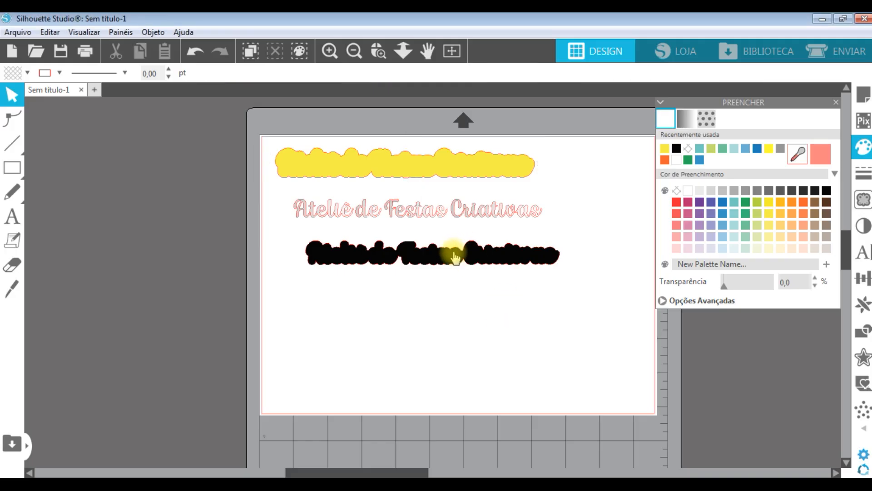
Step: Stack the black outline and the phrase centred on top of the yellow backing
{"action": "left_click_drag", "start_coordinate": [452, 257], "coordinate": [422, 169]}
{"action": "left_click_drag", "start_coordinate": [413, 206], "coordinate": [404, 170]}
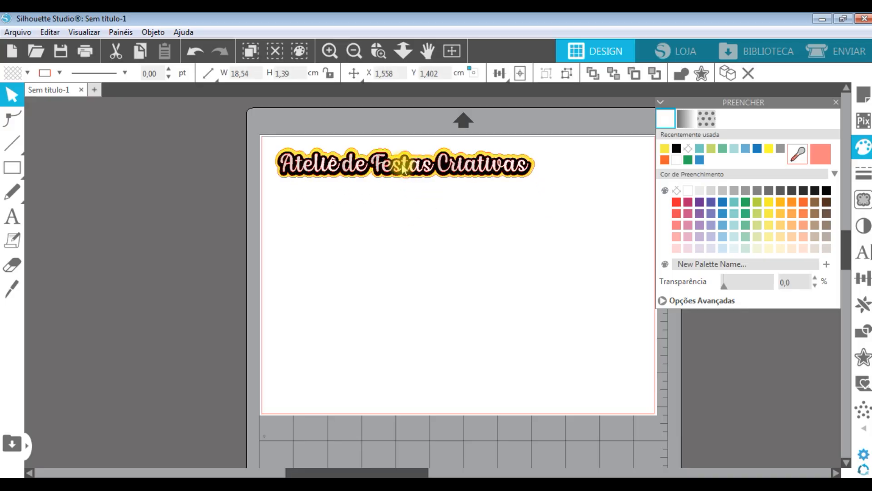
{"action": "left_click_drag", "start_coordinate": [402, 169], "coordinate": [403, 169]}
Step: Separate the stacked layers again, with the black outline below the yellow backing and the phrase beneath both
{"action": "left_click_drag", "start_coordinate": [562, 131], "coordinate": [284, 248]}
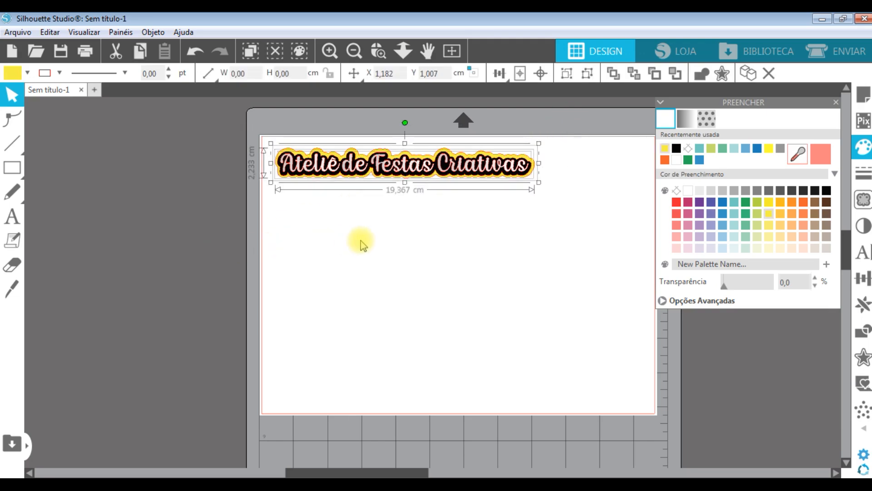
{"action": "left_click", "coordinate": [387, 225]}
{"action": "left_click_drag", "start_coordinate": [402, 172], "coordinate": [409, 246]}
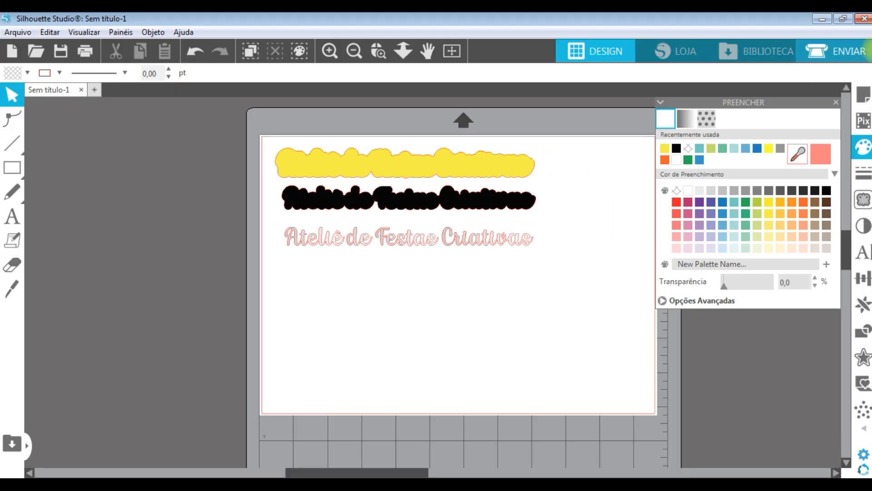
Step: Open the send-to-cutter setup and assign the Cortar cut line to the phrase, the black outline and the yellow backing
{"action": "left_click", "coordinate": [851, 55]}
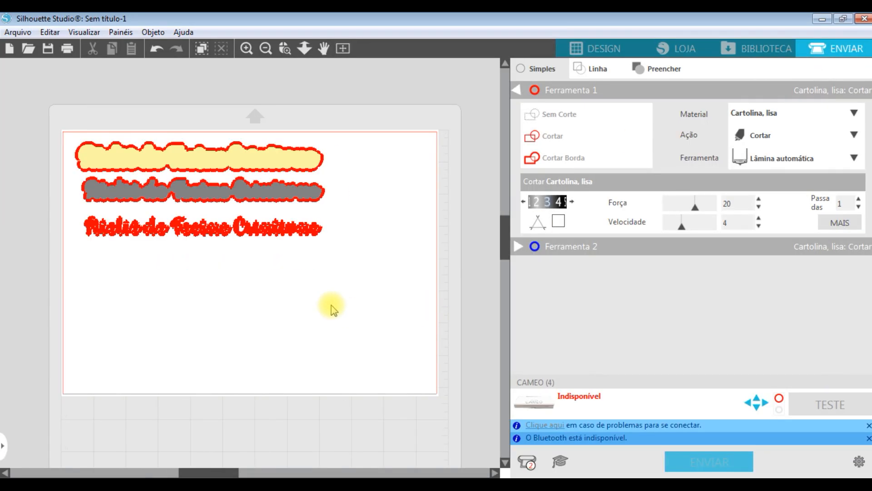
{"action": "left_click", "coordinate": [284, 232]}
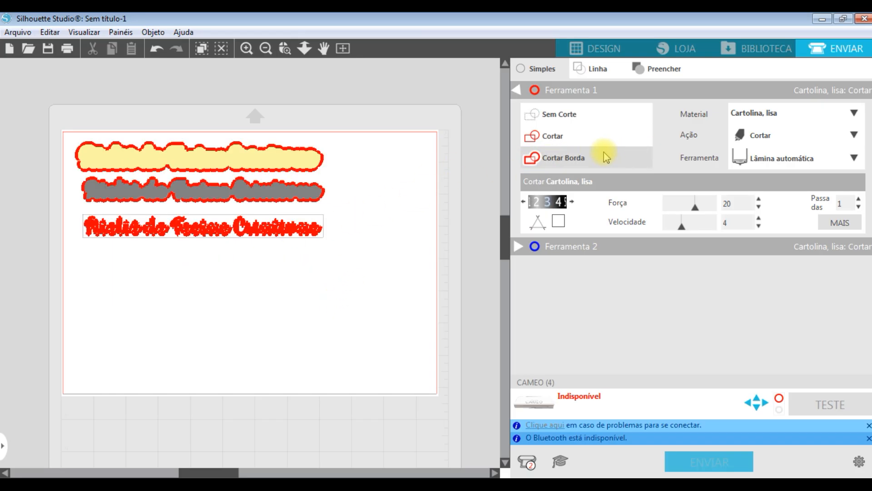
{"action": "left_click", "coordinate": [561, 141]}
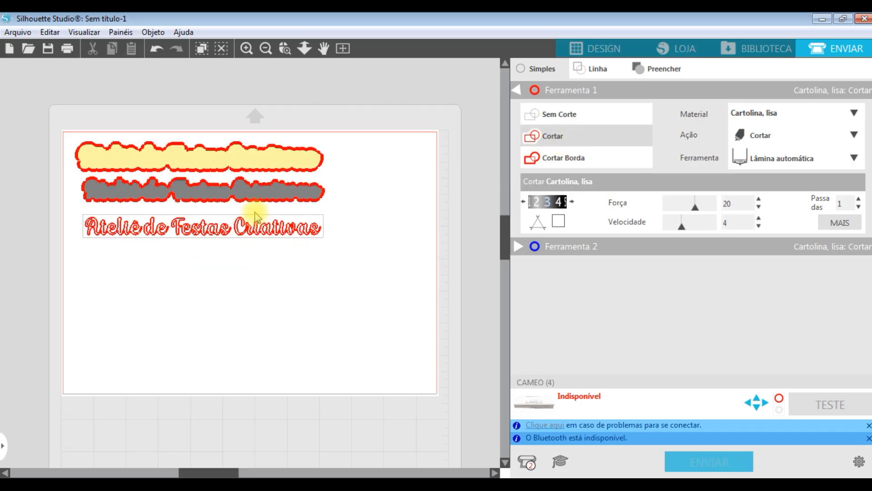
{"action": "left_click", "coordinate": [269, 195]}
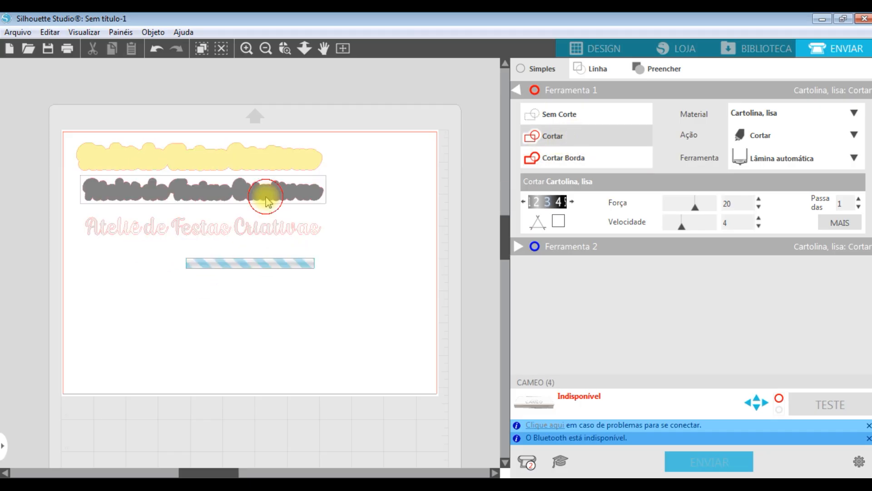
{"action": "left_click", "coordinate": [573, 137]}
{"action": "left_click", "coordinate": [264, 162]}
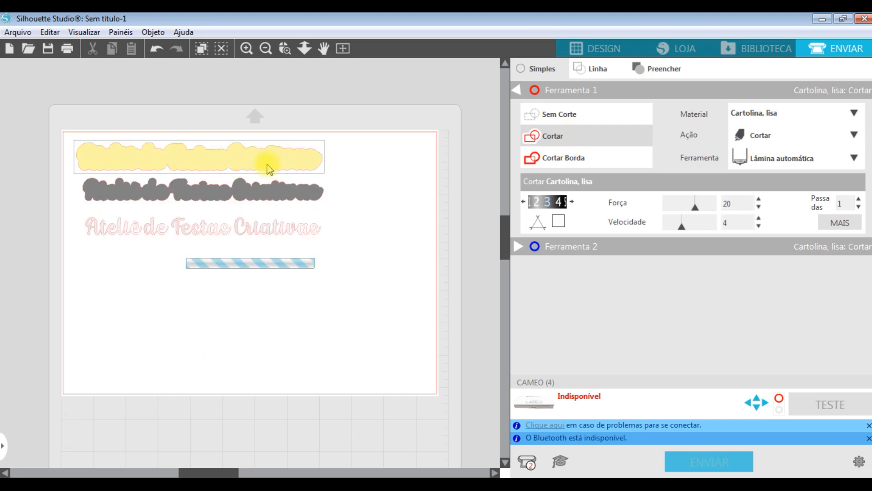
{"action": "left_click", "coordinate": [577, 136]}
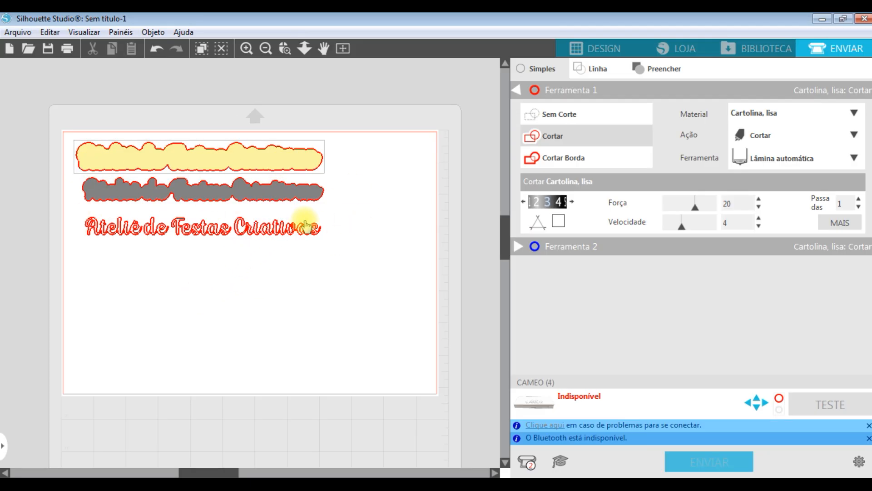
Step: Return to the design workspace and move the black outline and the phrase together off the page's left side
{"action": "left_click", "coordinate": [595, 49]}
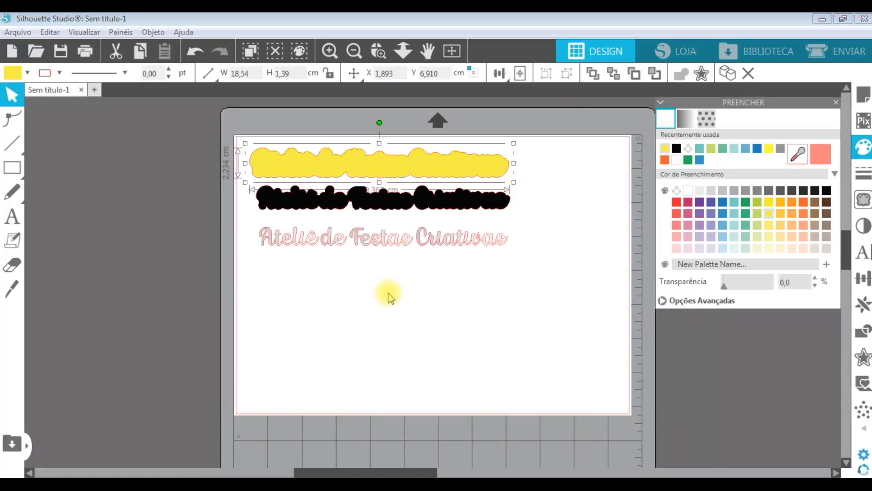
{"action": "left_click", "coordinate": [410, 317]}
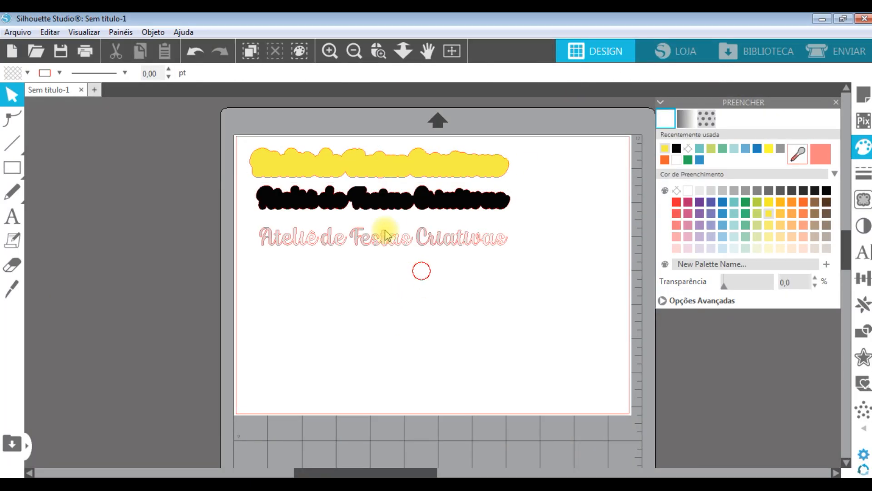
{"action": "left_click", "coordinate": [405, 246]}
{"action": "left_click_drag", "start_coordinate": [406, 201], "coordinate": [33, 201]}
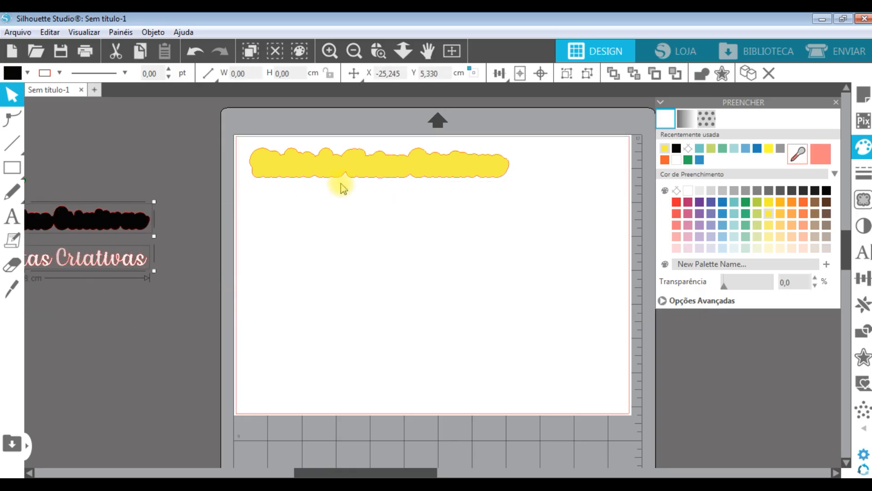
Step: Reposition the yellow backing near the page's upper edge and park it off the page below the other two layers
{"action": "left_click_drag", "start_coordinate": [332, 176], "coordinate": [341, 191]}
{"action": "left_click", "coordinate": [335, 224]}
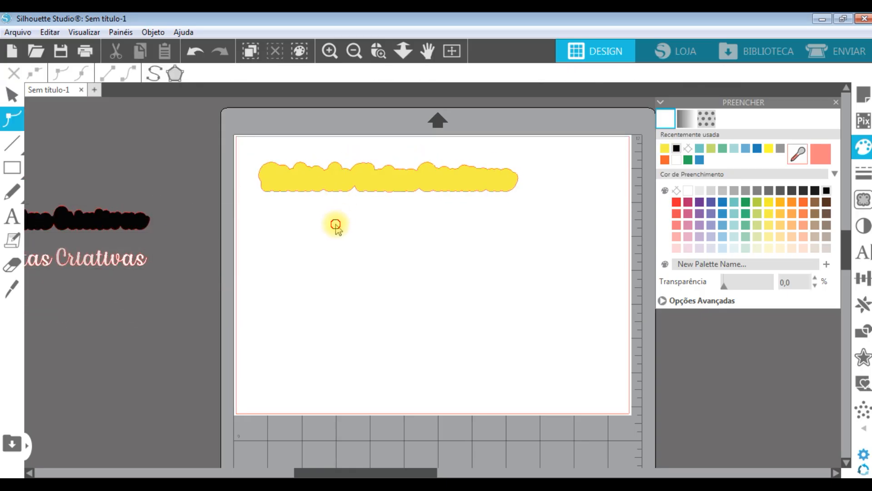
{"action": "left_click_drag", "start_coordinate": [357, 182], "coordinate": [346, 174]}
{"action": "left_click", "coordinate": [489, 231]}
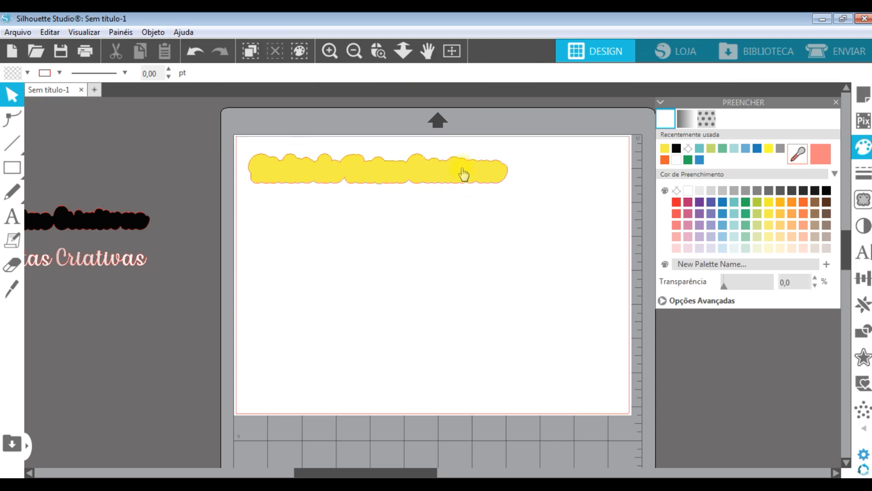
{"action": "left_click_drag", "start_coordinate": [458, 170], "coordinate": [138, 350]}
{"action": "left_click", "coordinate": [509, 247]}
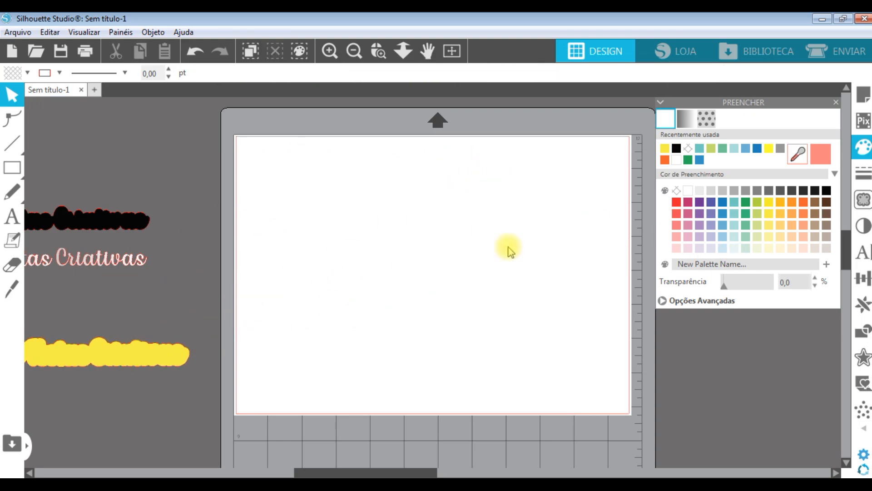
Step: Bring the phrase and the yellow backing back onto the page, with the phrase just above the backing
{"action": "left_click_drag", "start_coordinate": [93, 257], "coordinate": [445, 165]}
{"action": "left_click", "coordinate": [176, 393]}
{"action": "left_click_drag", "start_coordinate": [184, 350], "coordinate": [543, 255]}
{"action": "left_click_drag", "start_coordinate": [361, 166], "coordinate": [412, 238]}
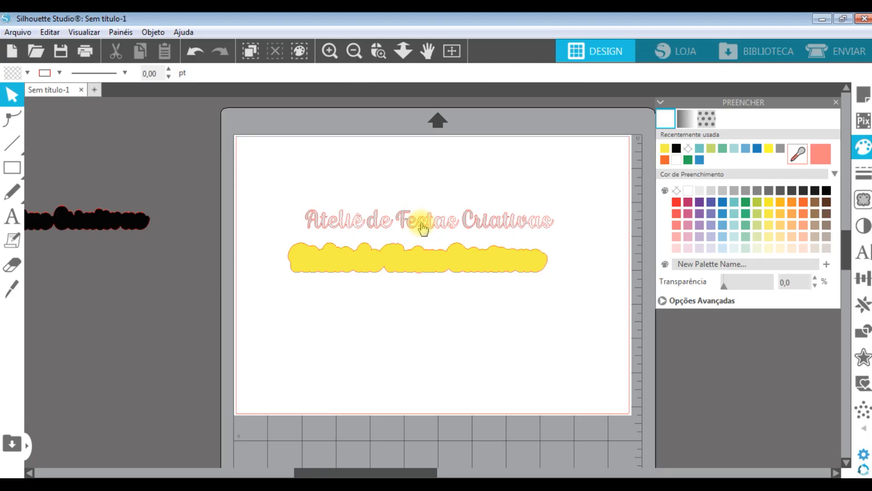
{"action": "left_click", "coordinate": [423, 228]}
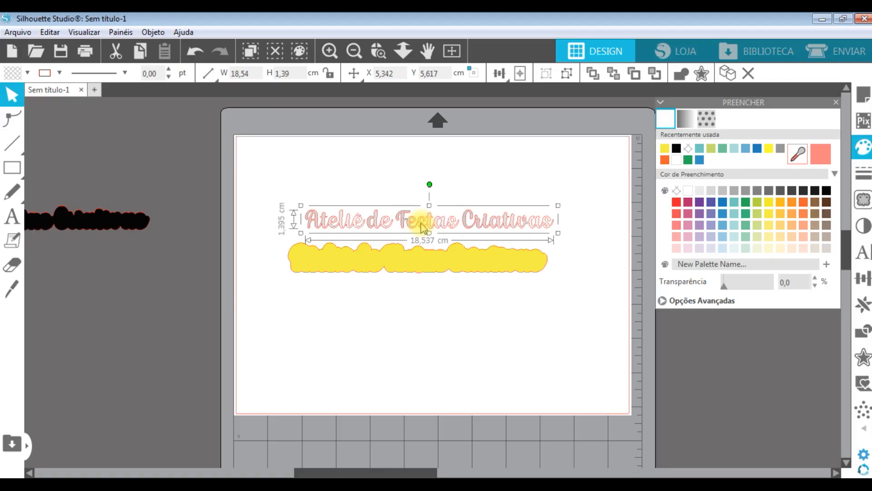
{"action": "left_click_drag", "start_coordinate": [422, 229], "coordinate": [449, 233]}
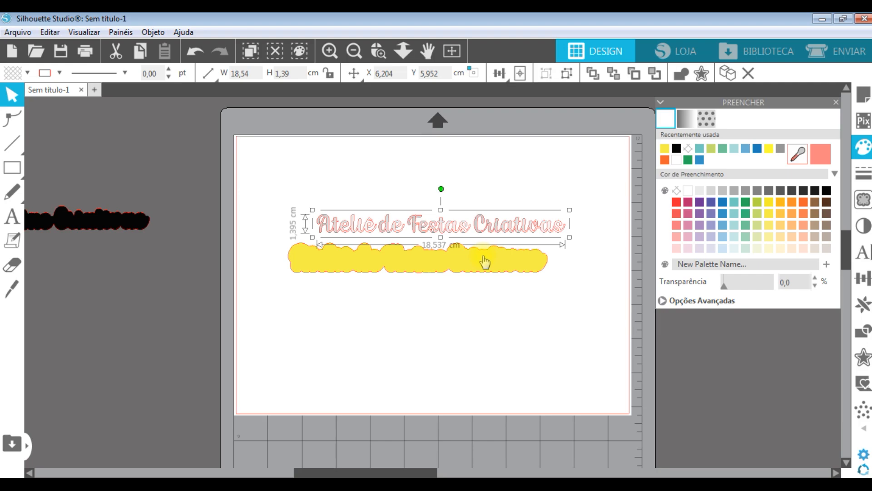
Step: Arrange the layers in a column on the page, with the phrase uppermost, the yellow backing beneath it and the black outline lowest
{"action": "left_click_drag", "start_coordinate": [456, 230], "coordinate": [414, 180]}
{"action": "left_click_drag", "start_coordinate": [389, 259], "coordinate": [368, 224]}
{"action": "left_click_drag", "start_coordinate": [58, 220], "coordinate": [456, 282]}
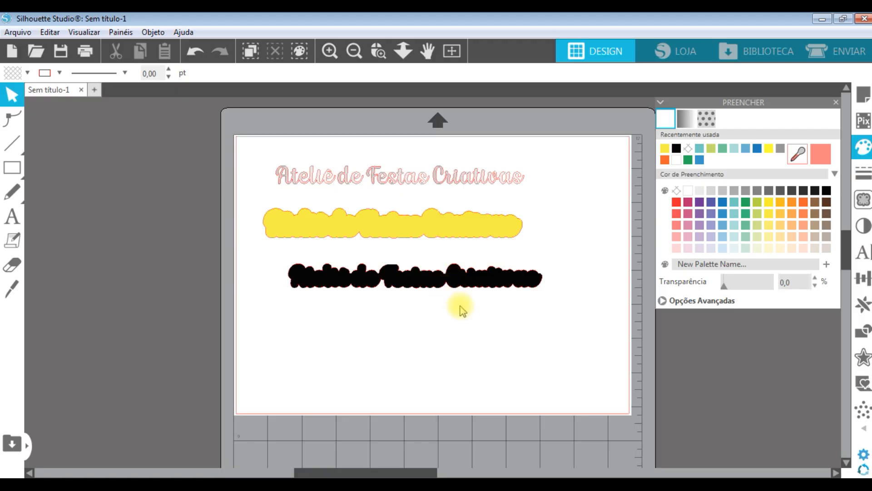
{"action": "left_click_drag", "start_coordinate": [418, 231], "coordinate": [408, 215]}
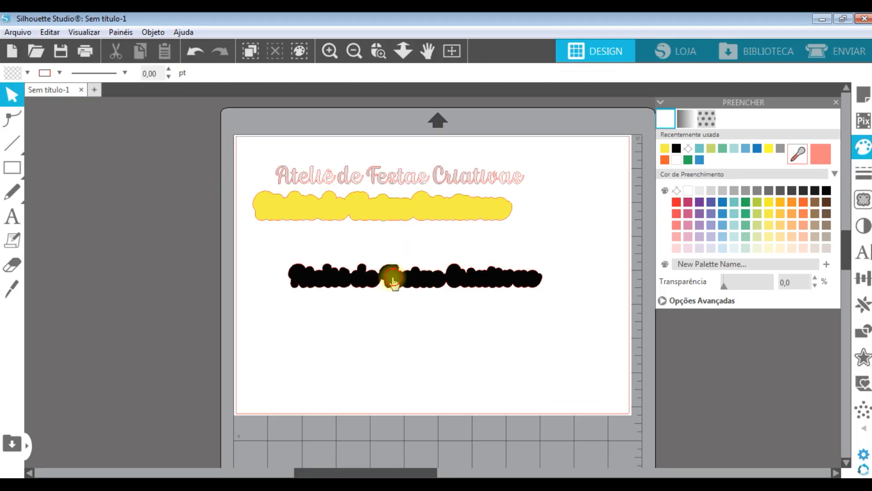
{"action": "left_click_drag", "start_coordinate": [384, 278], "coordinate": [350, 251]}
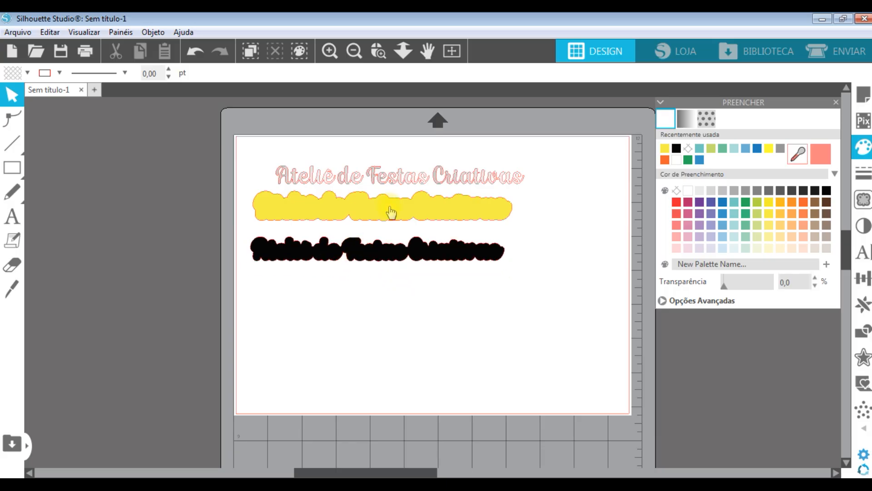
Step: Place the phrase over the black outline and move it backward in the stacking order with Recuar
{"action": "left_click_drag", "start_coordinate": [412, 182], "coordinate": [380, 247]}
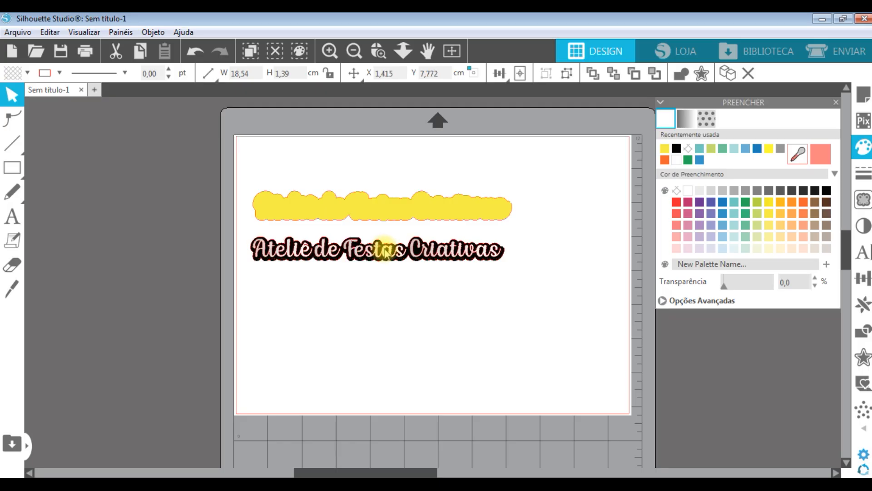
{"action": "left_click", "coordinate": [525, 247]}
{"action": "left_click_drag", "start_coordinate": [431, 253], "coordinate": [437, 281]}
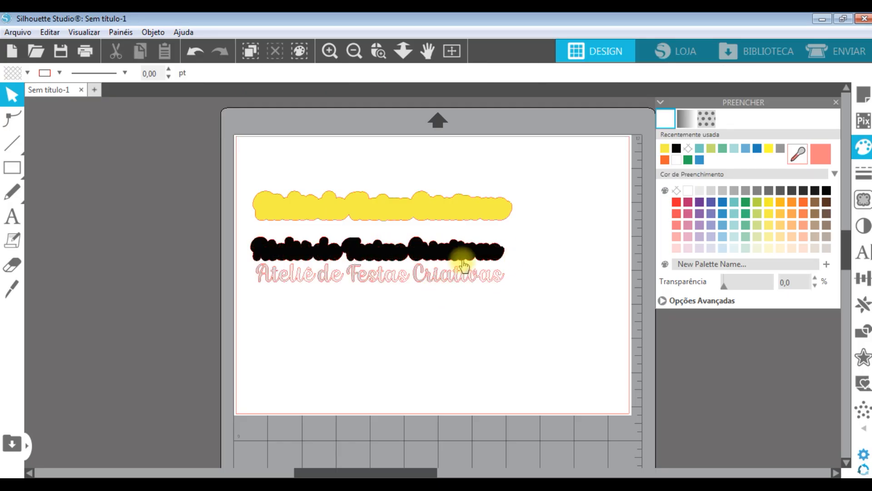
{"action": "left_click", "coordinate": [454, 275]}
{"action": "left_click_drag", "start_coordinate": [455, 275], "coordinate": [458, 261]}
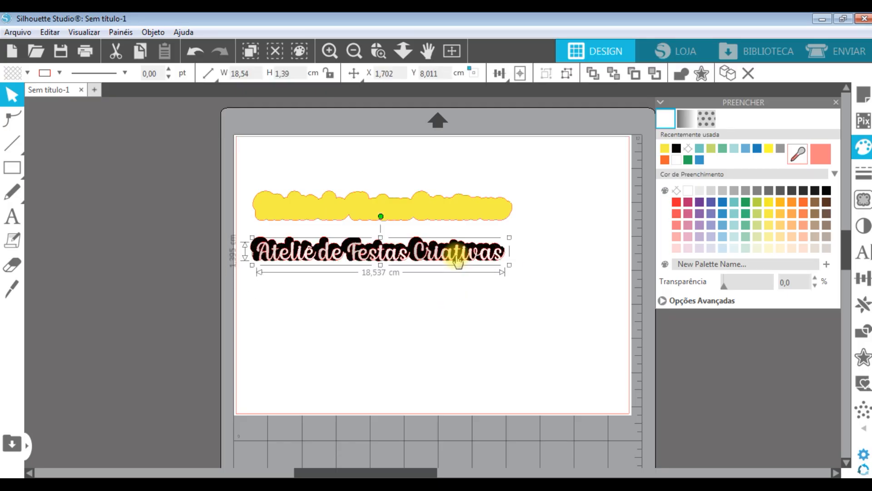
{"action": "right_click", "coordinate": [455, 259]}
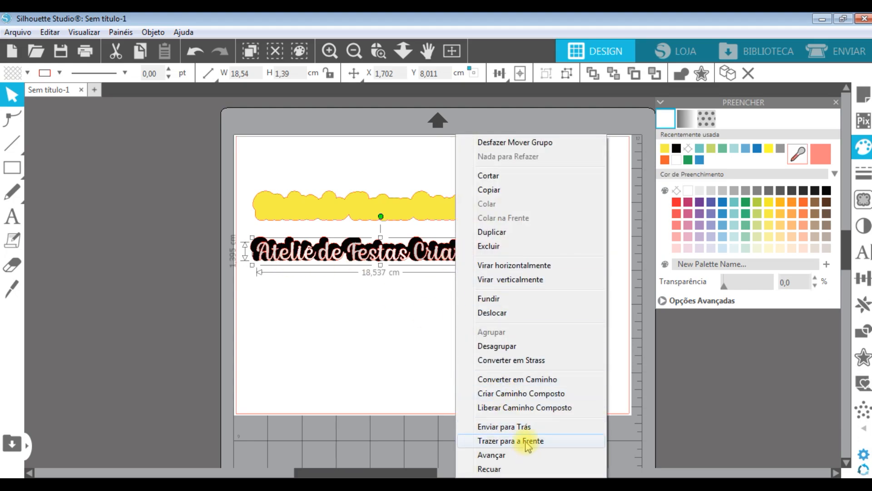
{"action": "left_click", "coordinate": [514, 468]}
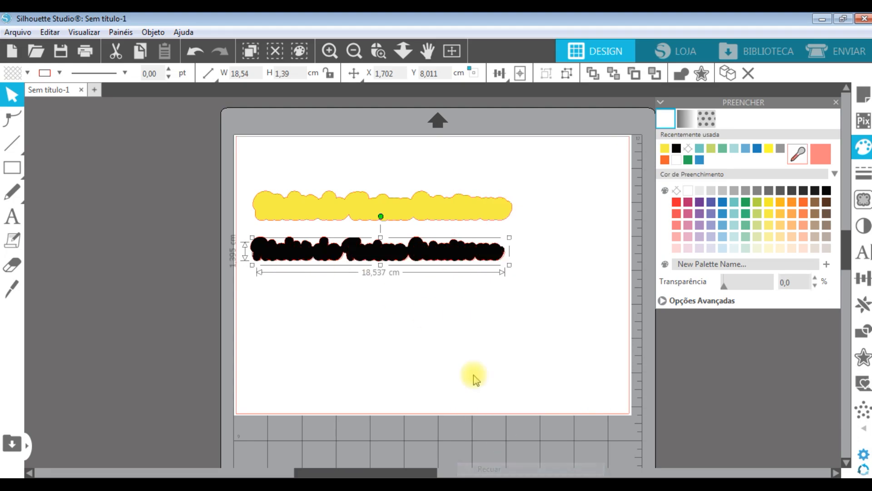
{"action": "left_click", "coordinate": [451, 320]}
Step: Move the black outline below the phrase and bring the phrase to the front of the stacking order
{"action": "left_click_drag", "start_coordinate": [452, 250], "coordinate": [449, 291]}
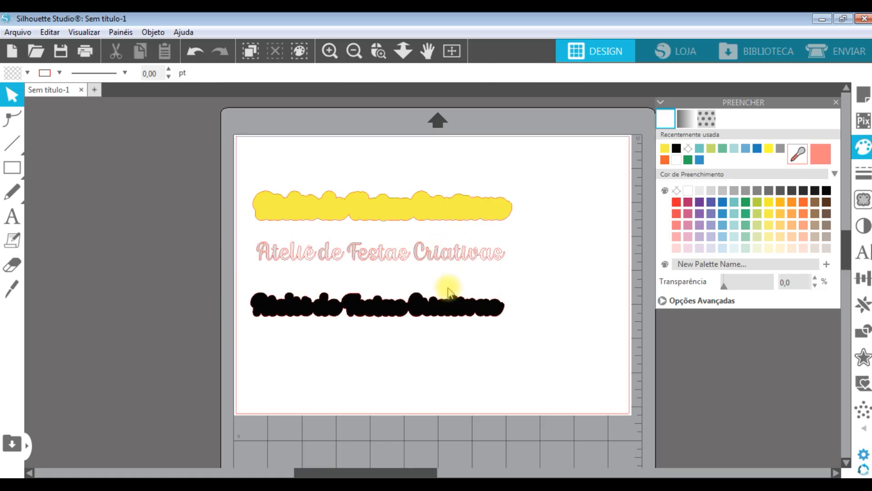
{"action": "mouse_move", "coordinate": [448, 253]}
{"action": "left_mouse_down"}
{"action": "mouse_move", "coordinate": [444, 317]}
{"action": "mouse_move", "coordinate": [452, 253]}
{"action": "left_mouse_up"}
{"action": "left_click", "coordinate": [443, 266]}
{"action": "left_click", "coordinate": [444, 257]}
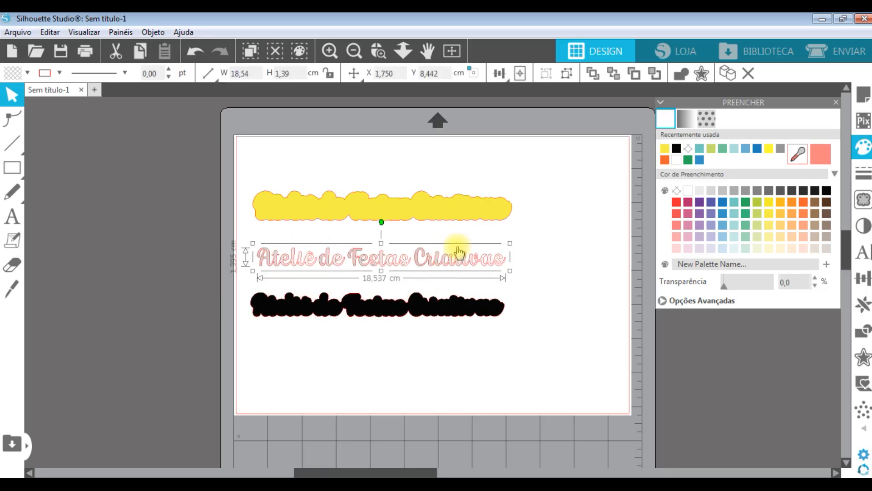
{"action": "right_click", "coordinate": [455, 266]}
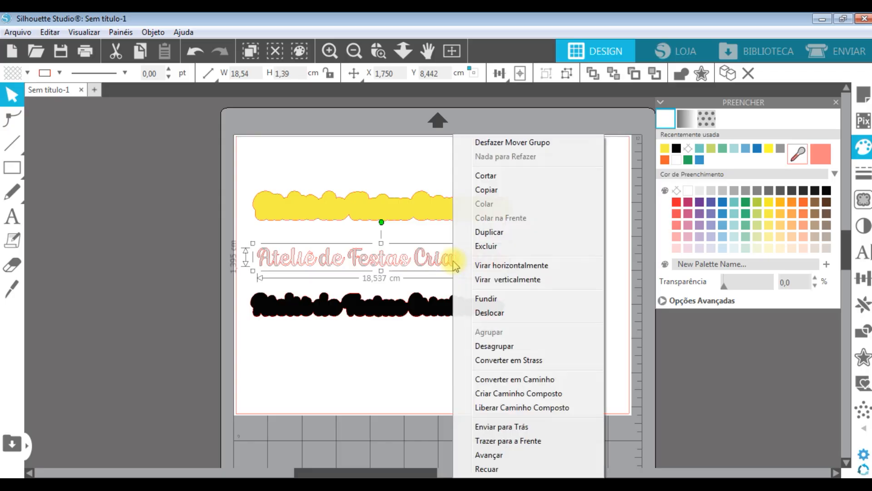
{"action": "left_click", "coordinate": [518, 440]}
Step: Move the phrase and the black outline up so they overlap the lower edge of the yellow backing
{"action": "left_click_drag", "start_coordinate": [475, 270], "coordinate": [445, 226]}
{"action": "left_click", "coordinate": [457, 195]}
{"action": "left_click_drag", "start_coordinate": [432, 312], "coordinate": [442, 234]}
{"action": "left_click", "coordinate": [448, 250]}
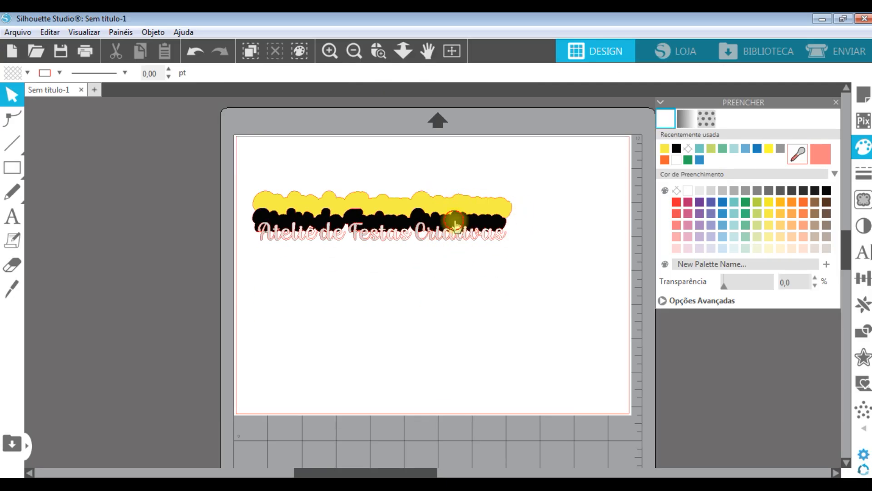
Step: Send the black outline to the back, and send the yellow backing to the back behind it
{"action": "left_click", "coordinate": [431, 226]}
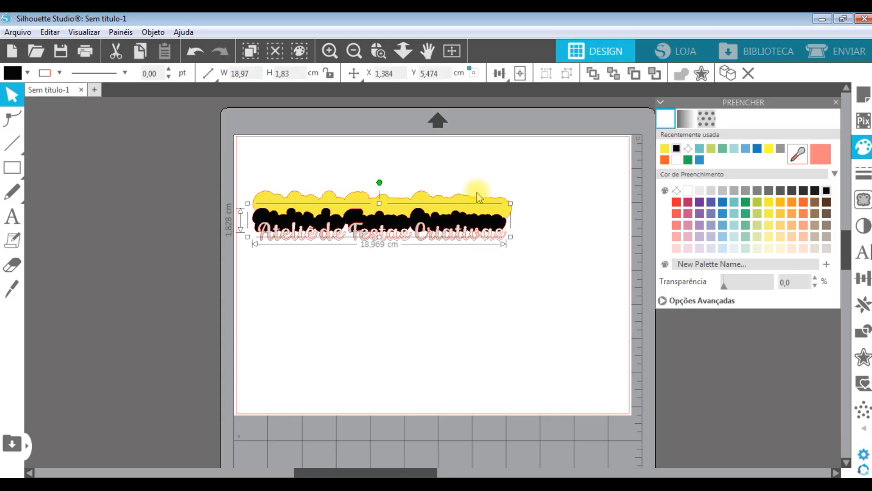
{"action": "right_click", "coordinate": [459, 219]}
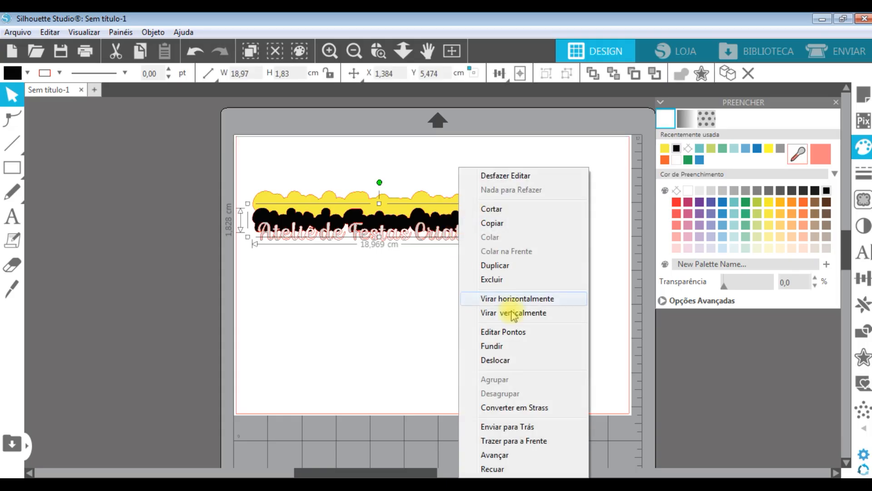
{"action": "left_click", "coordinate": [505, 424]}
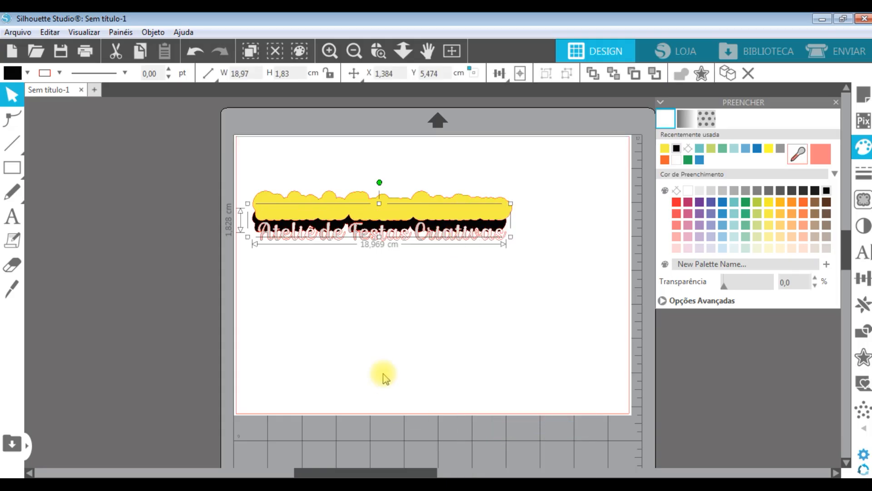
{"action": "left_click", "coordinate": [480, 199]}
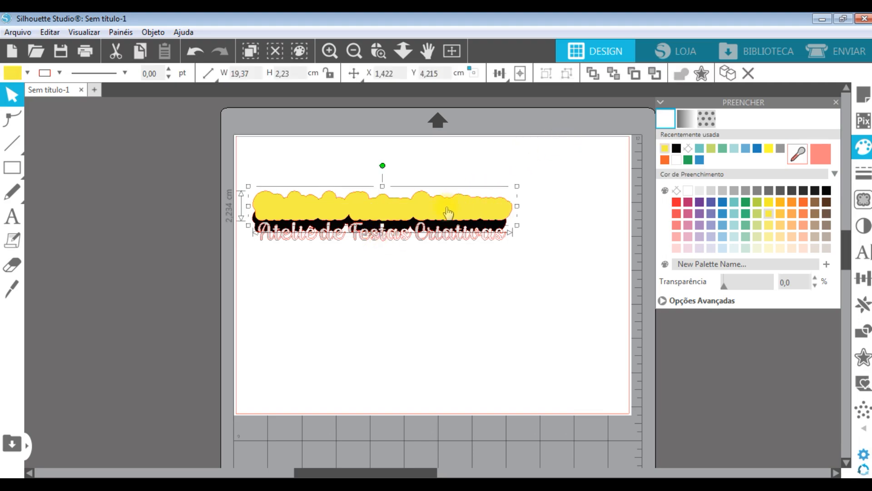
{"action": "right_click", "coordinate": [408, 211]}
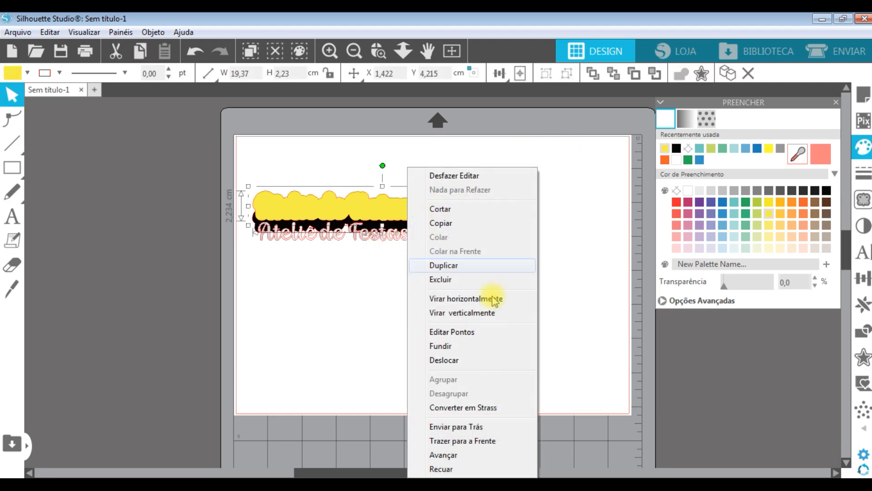
{"action": "left_click", "coordinate": [484, 427]}
{"action": "left_click", "coordinate": [487, 266]}
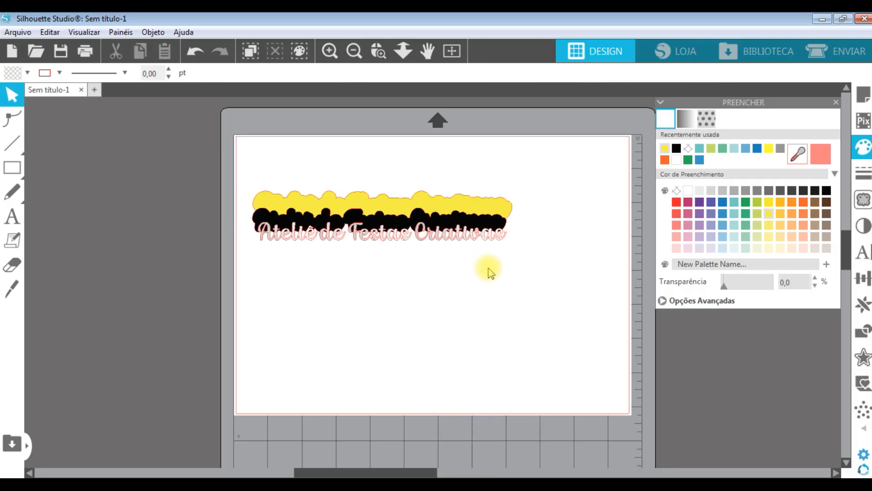
Step: Separate the layers into a closely spaced column, with the yellow backing uppermost, the black outline beneath it and the phrase lowest
{"action": "left_click_drag", "start_coordinate": [467, 241], "coordinate": [459, 267]}
{"action": "left_click_drag", "start_coordinate": [452, 202], "coordinate": [456, 173]}
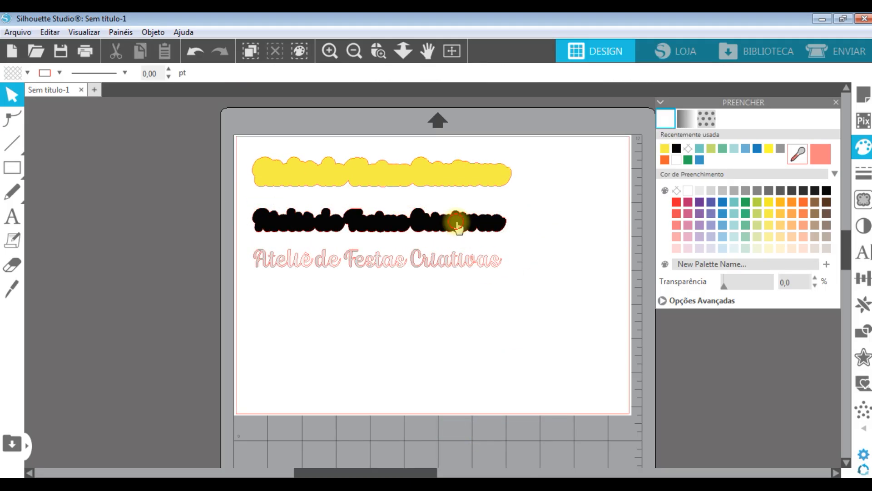
{"action": "left_click_drag", "start_coordinate": [460, 219], "coordinate": [458, 214]}
{"action": "left_click_drag", "start_coordinate": [444, 257], "coordinate": [450, 248]}
{"action": "left_click_drag", "start_coordinate": [440, 214], "coordinate": [444, 218]}
{"action": "left_click_drag", "start_coordinate": [443, 181], "coordinate": [446, 181]}
{"action": "left_click", "coordinate": [507, 199]}
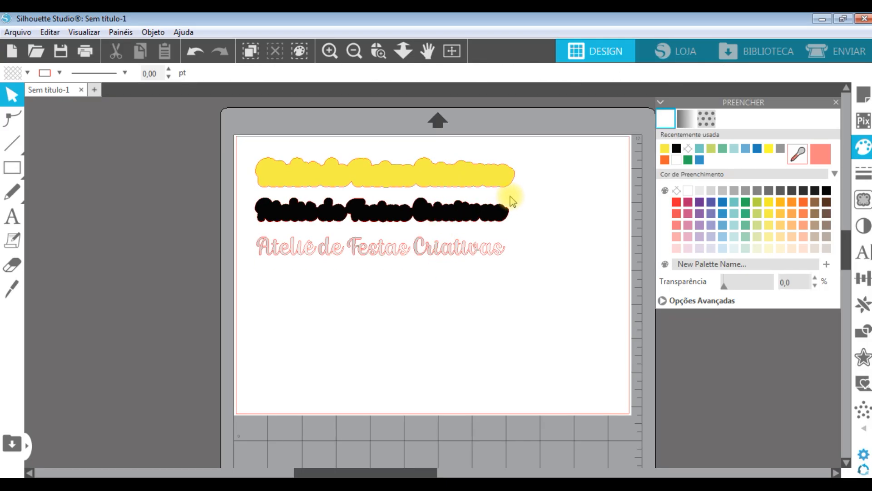